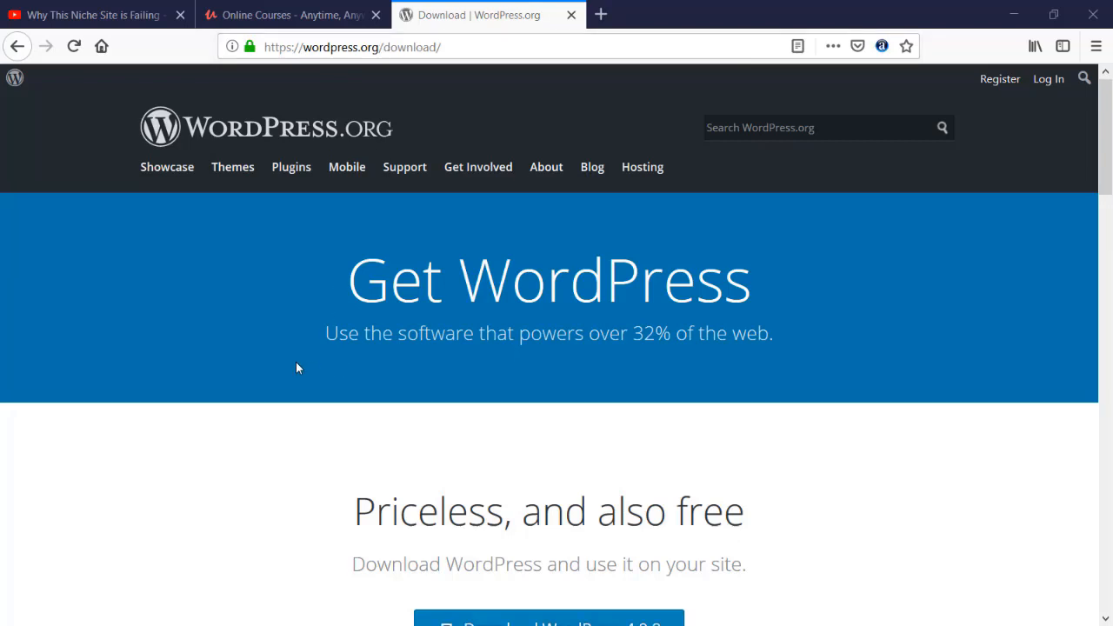
scroll(296, 368, "down", 5)
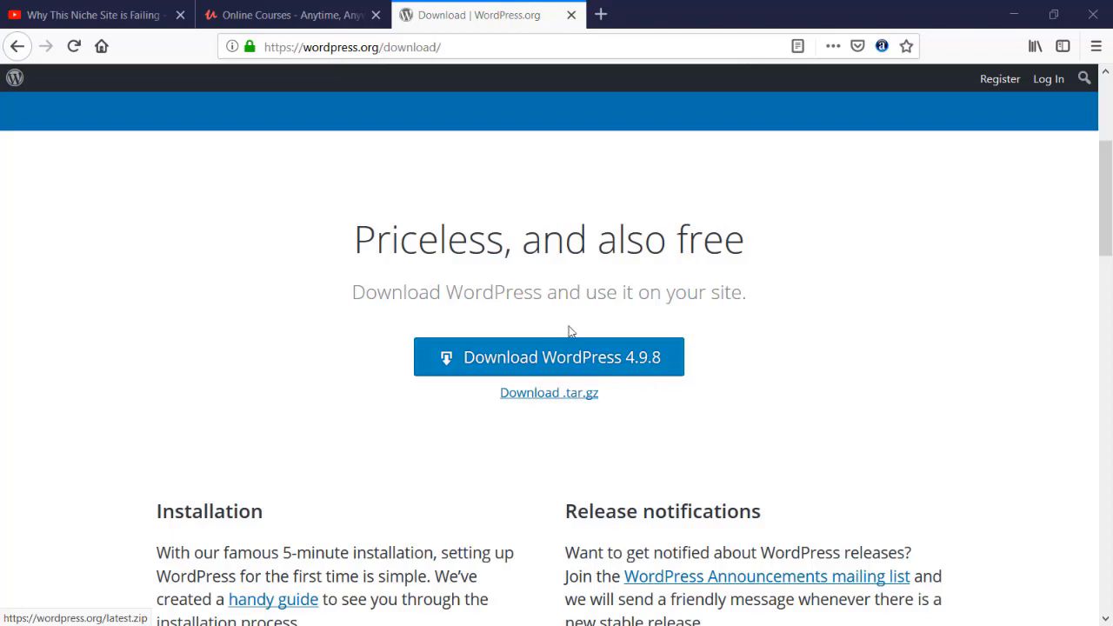
left_click(557, 356)
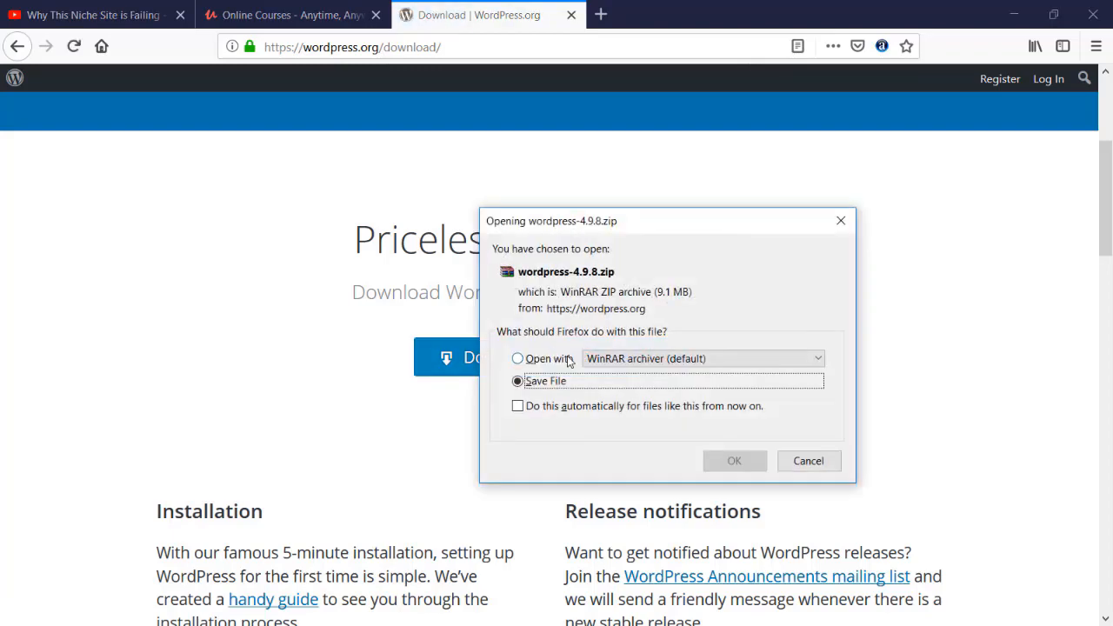
left_click(804, 463)
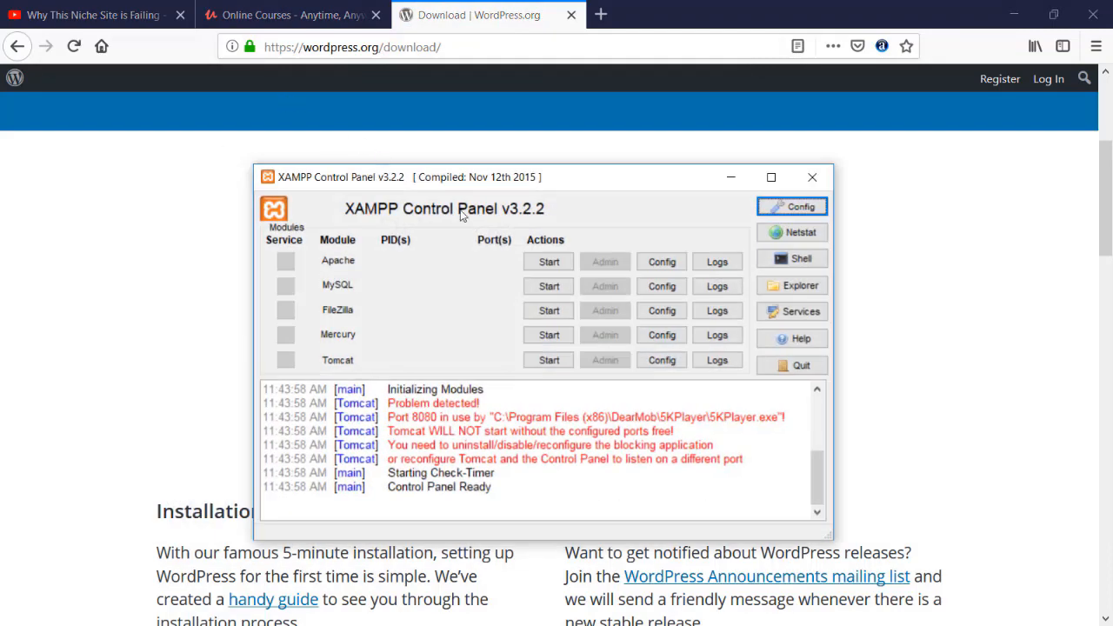
Start the Apache and MySQL modules in the XAMPP Control Panel and open the htdocs folder of the xampp directory.
left_click(530, 267)
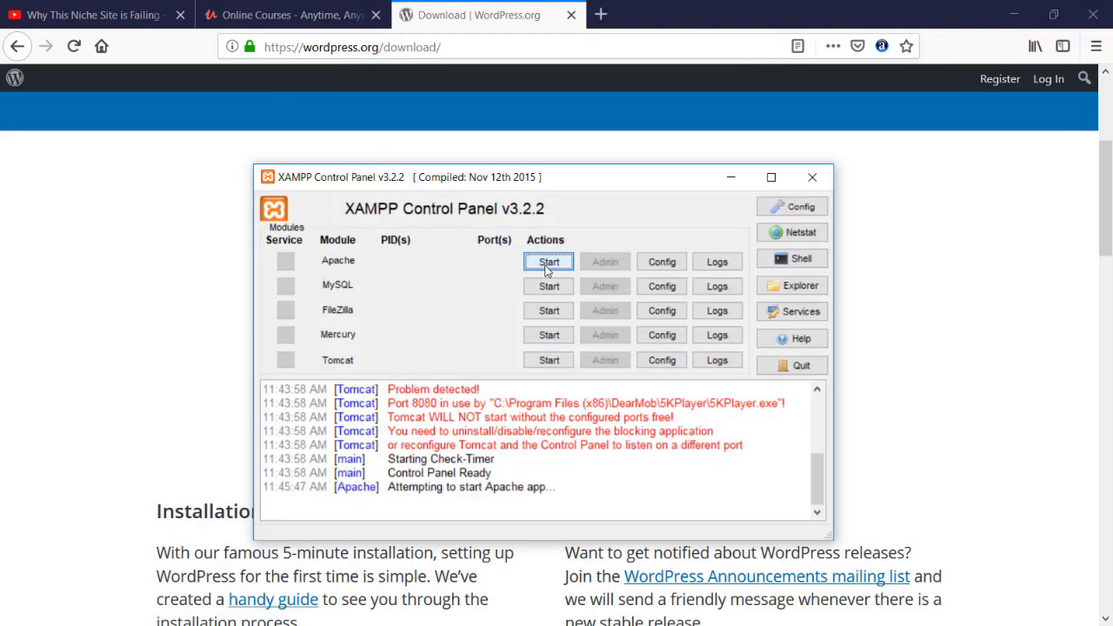
left_click(548, 286)
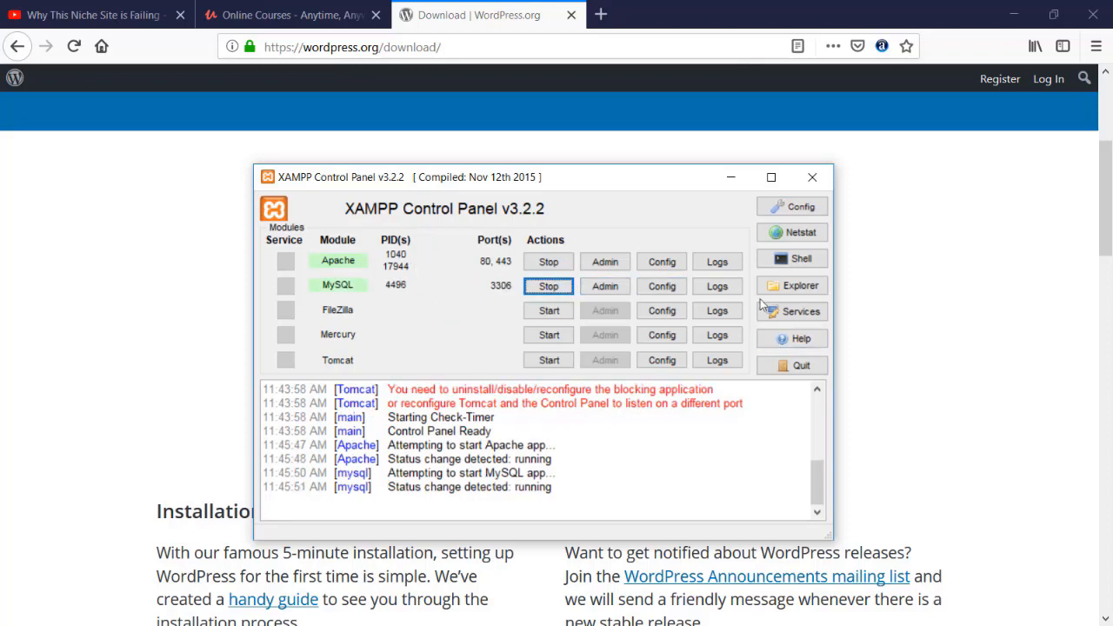
left_click(790, 287)
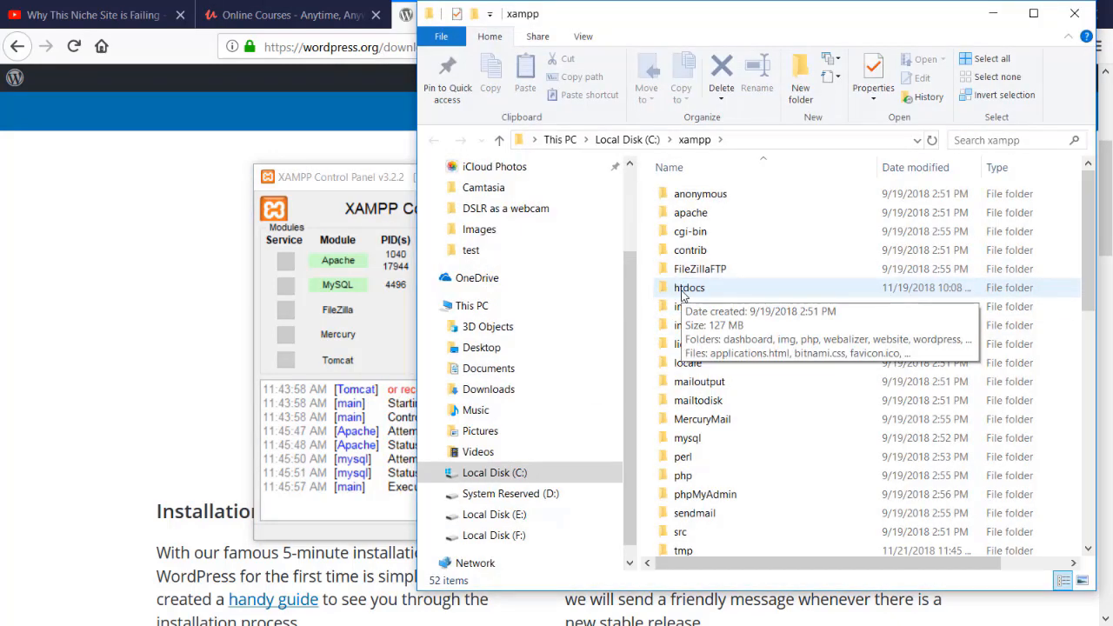
double_click(682, 293)
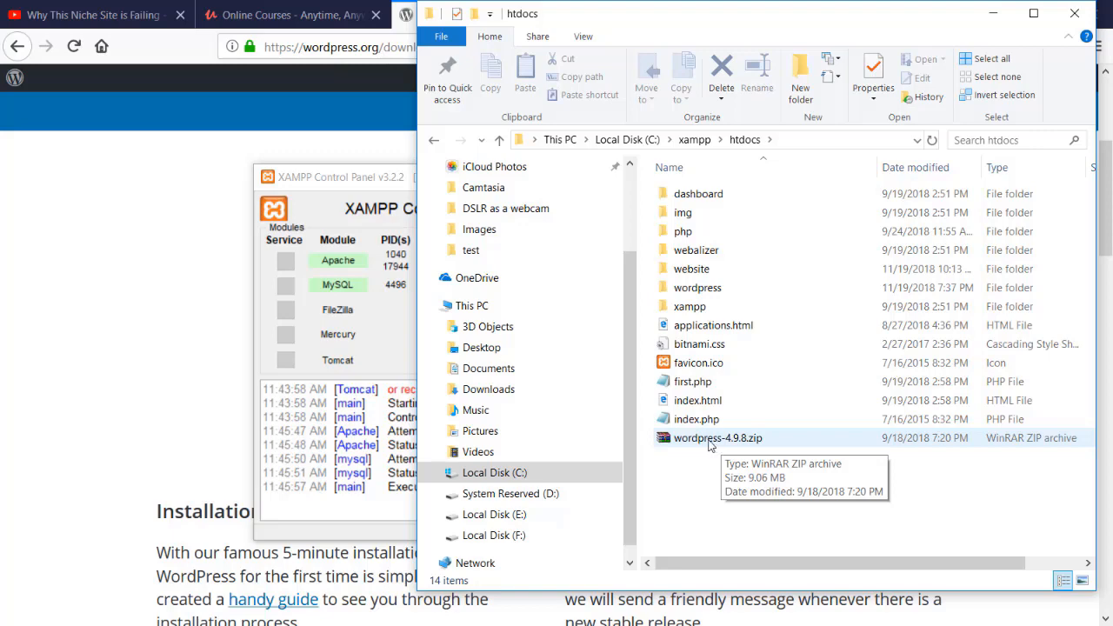
left_click(703, 437)
right_click(703, 437)
left_click(672, 497)
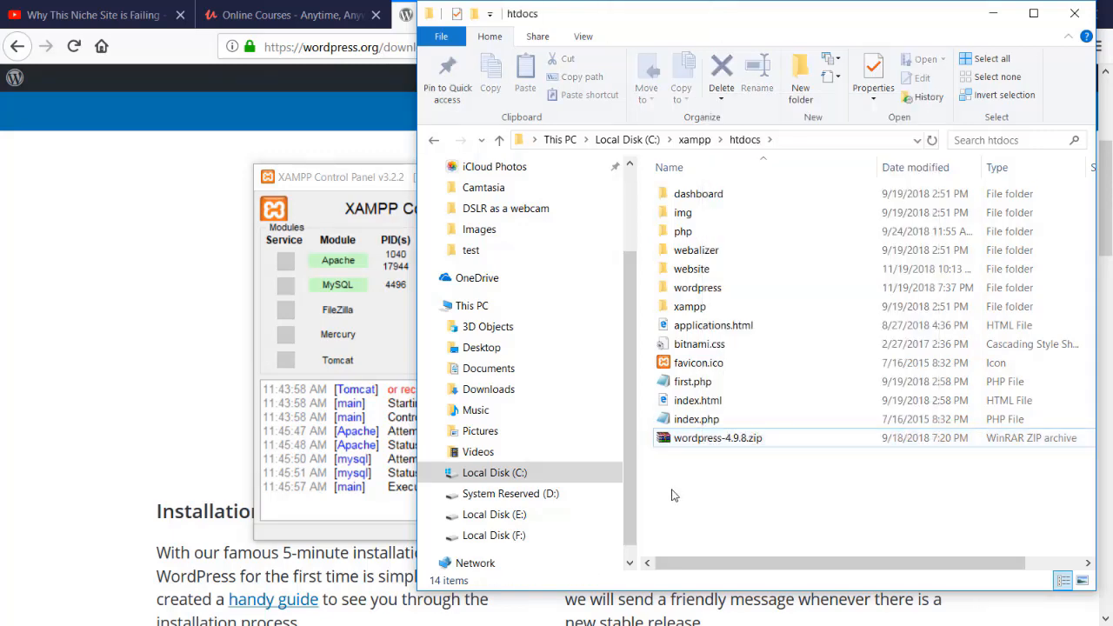
right_click(693, 441)
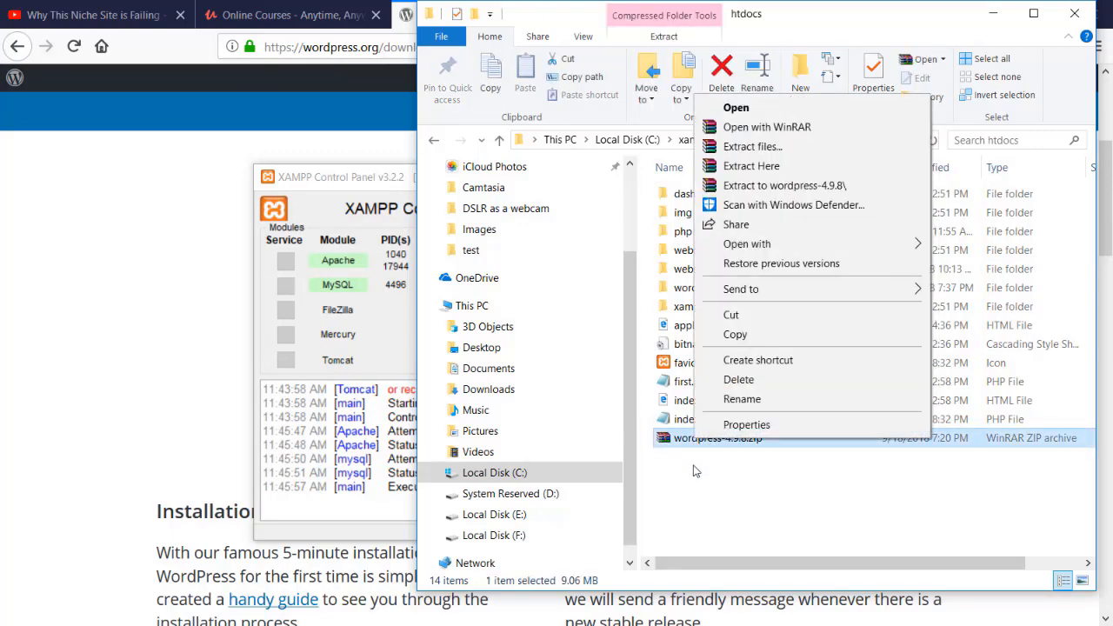
left_click(693, 476)
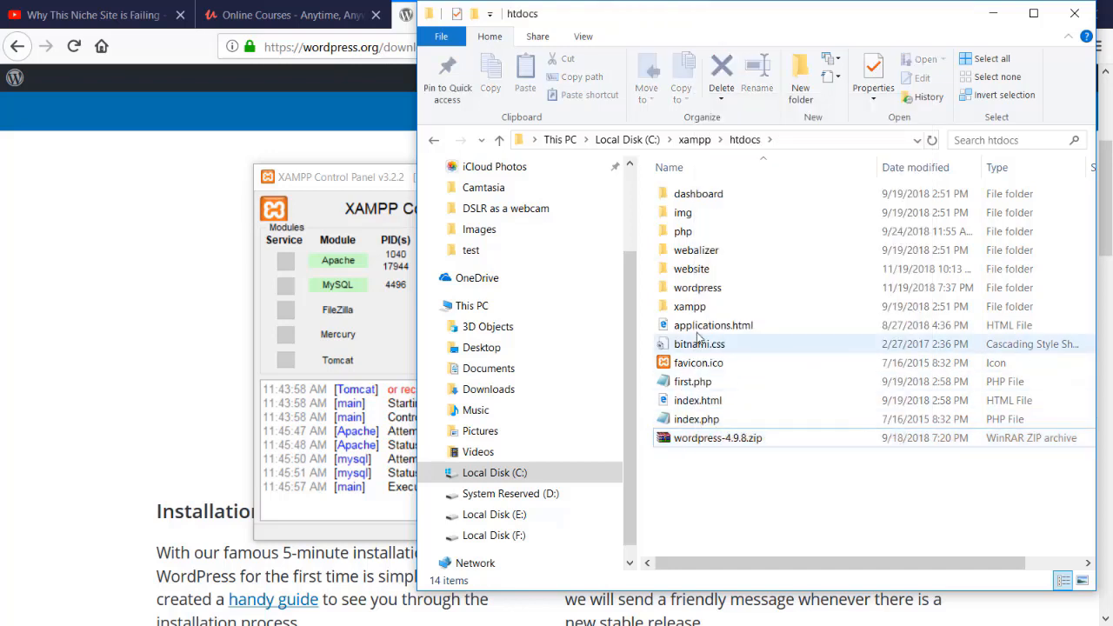
Rename the existing wordpress folder in htdocs as wordpress1.
left_click(717, 298)
left_click(717, 293)
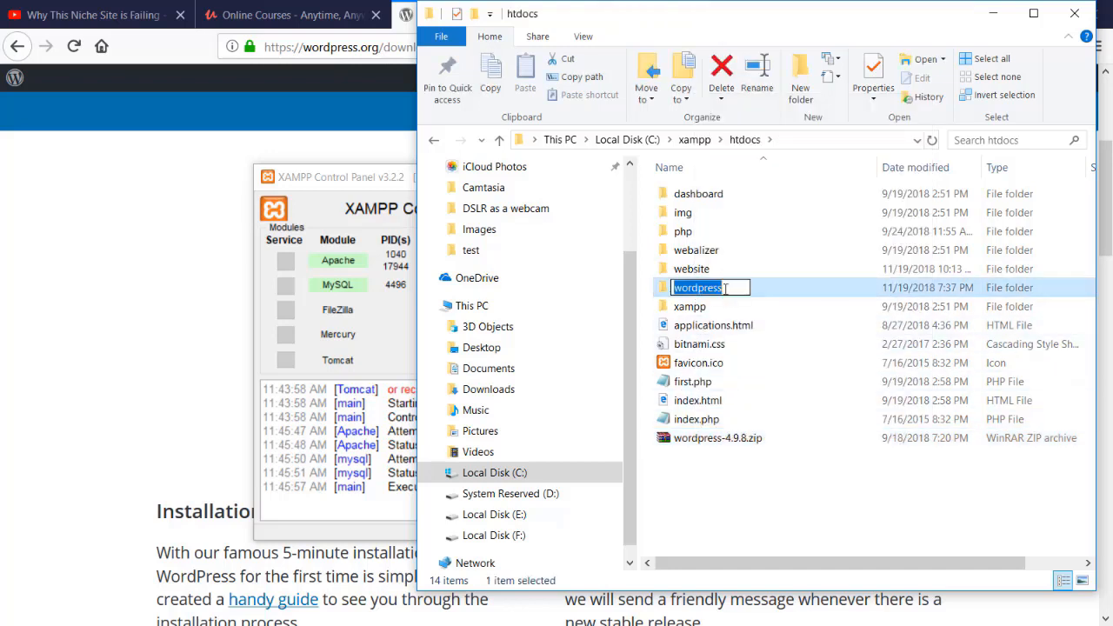
left_click(736, 291)
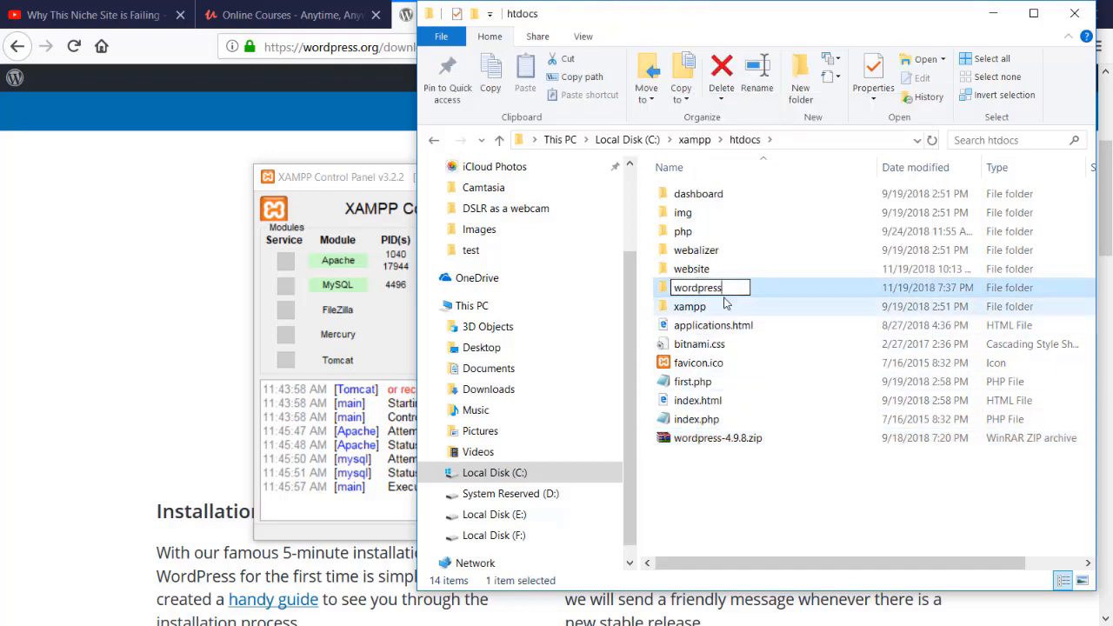
type("1")
key("Return")
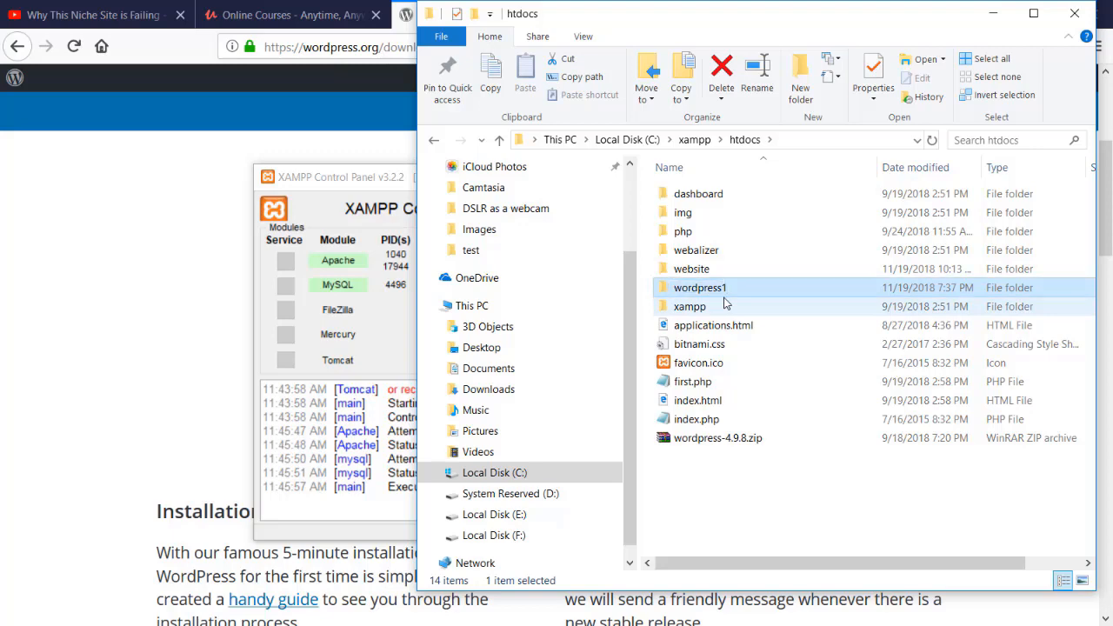
Extract the wordpress-4.9.8.zip archive directly into the htdocs folder.
right_click(704, 437)
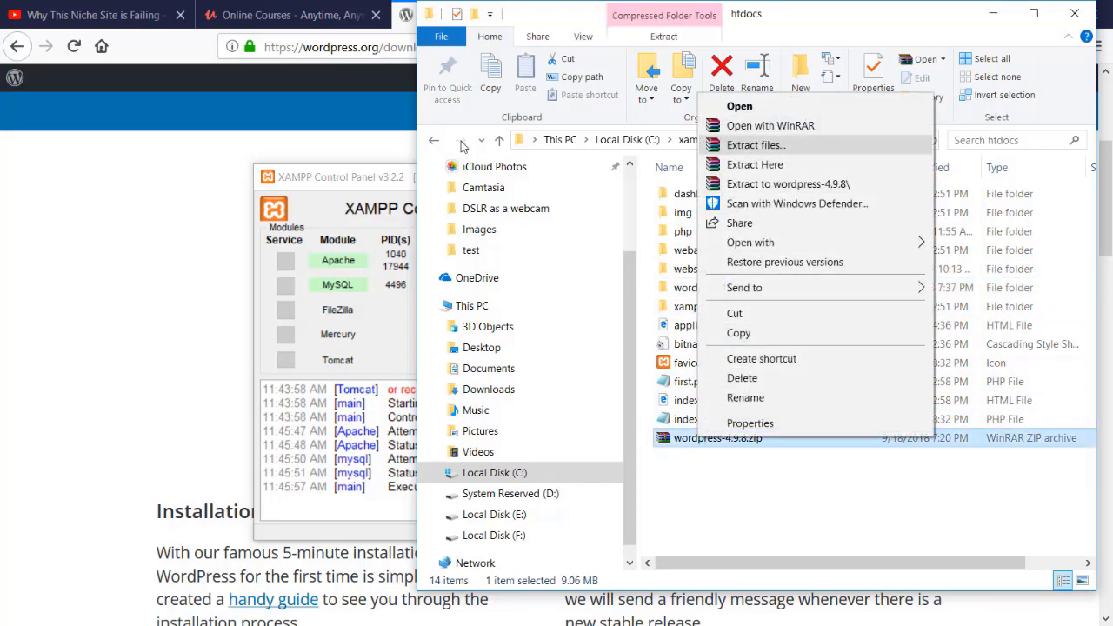
left_click(755, 144)
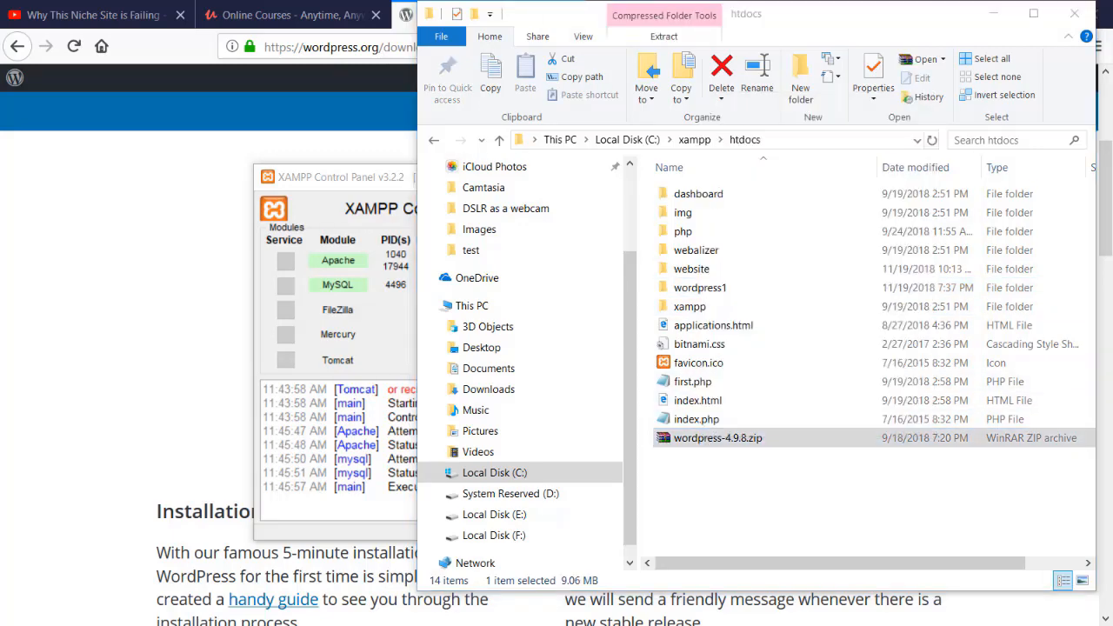
right_click(731, 442)
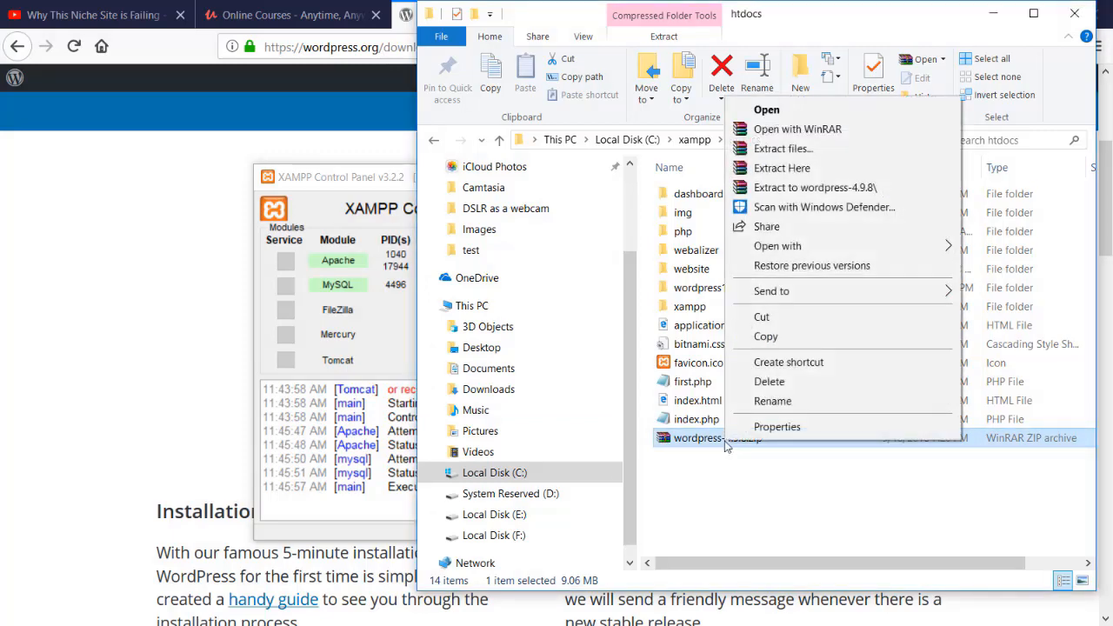
left_click(791, 169)
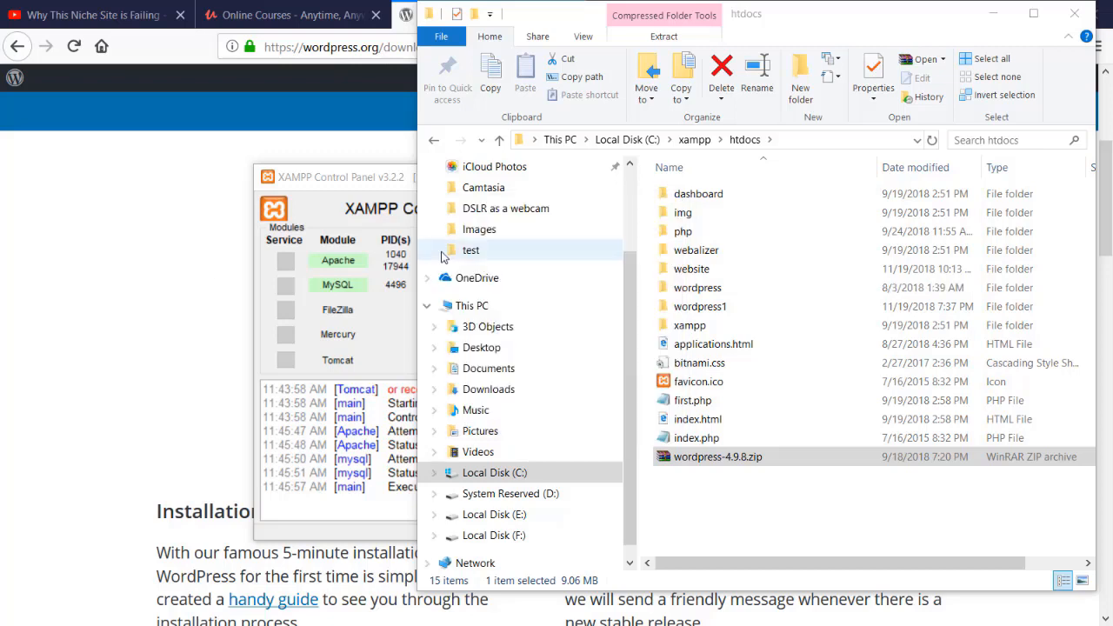
Rename the newly extracted wordpress folder as zerocode.
left_click(726, 289)
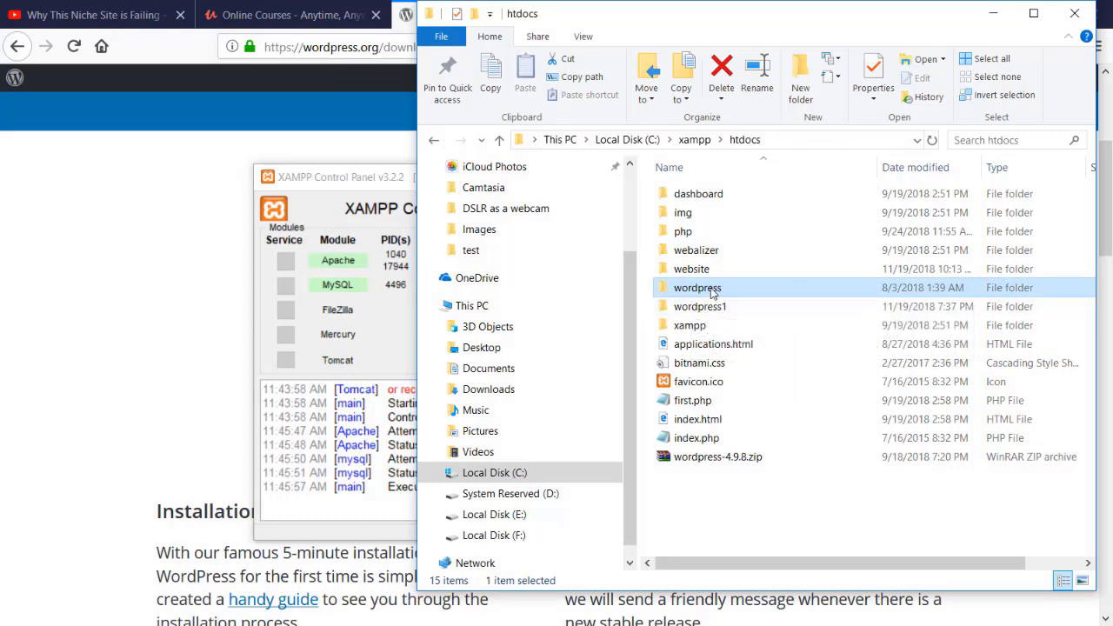
left_click(711, 290)
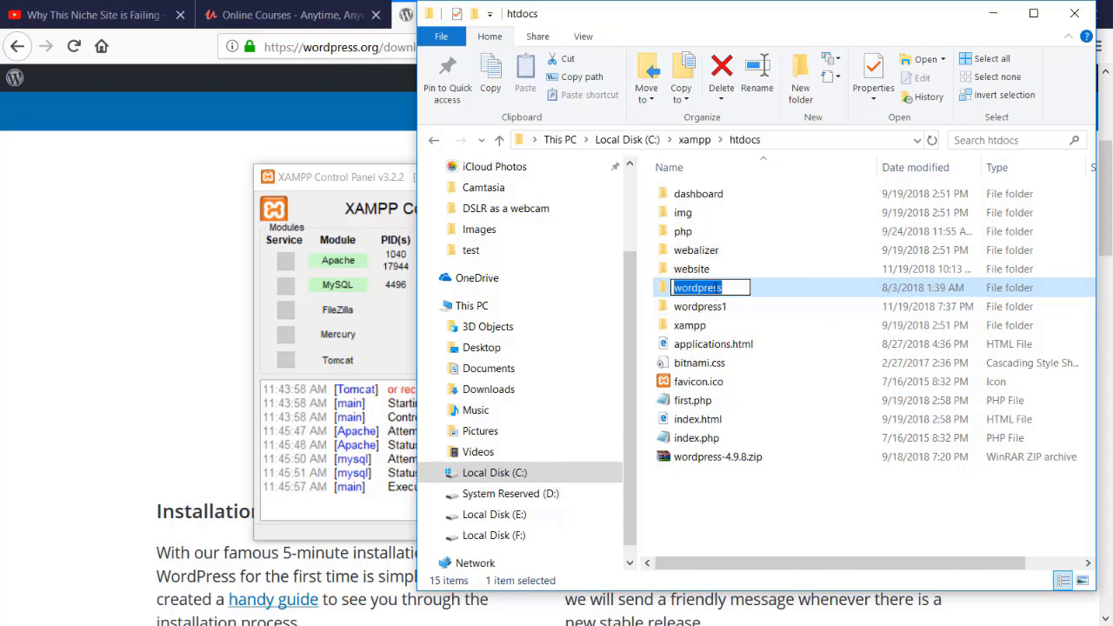
type("ze")
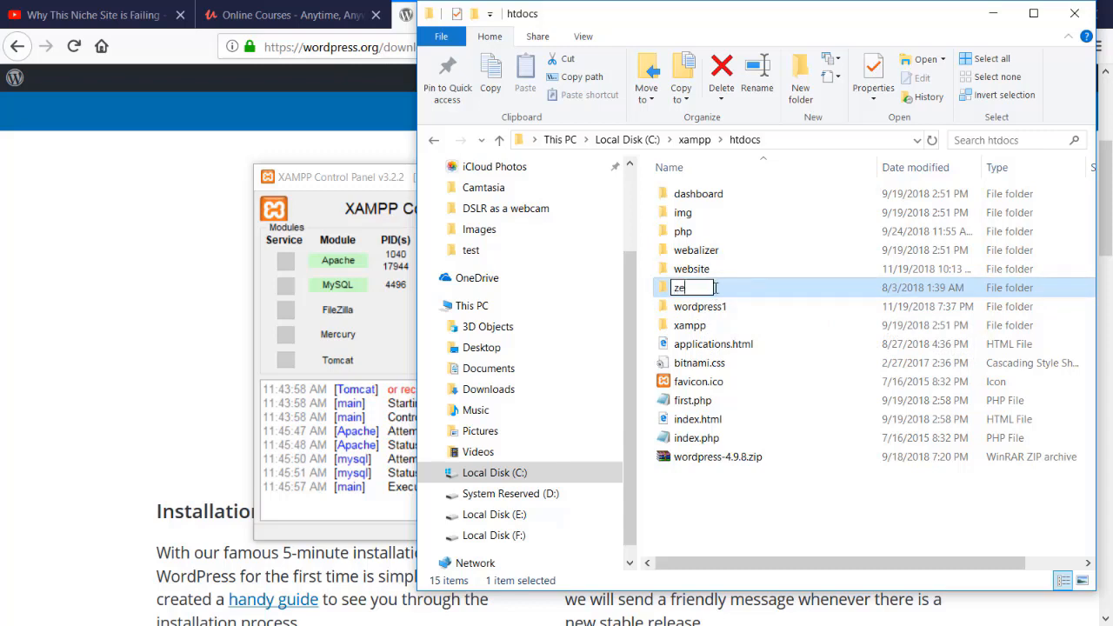
type("rocode")
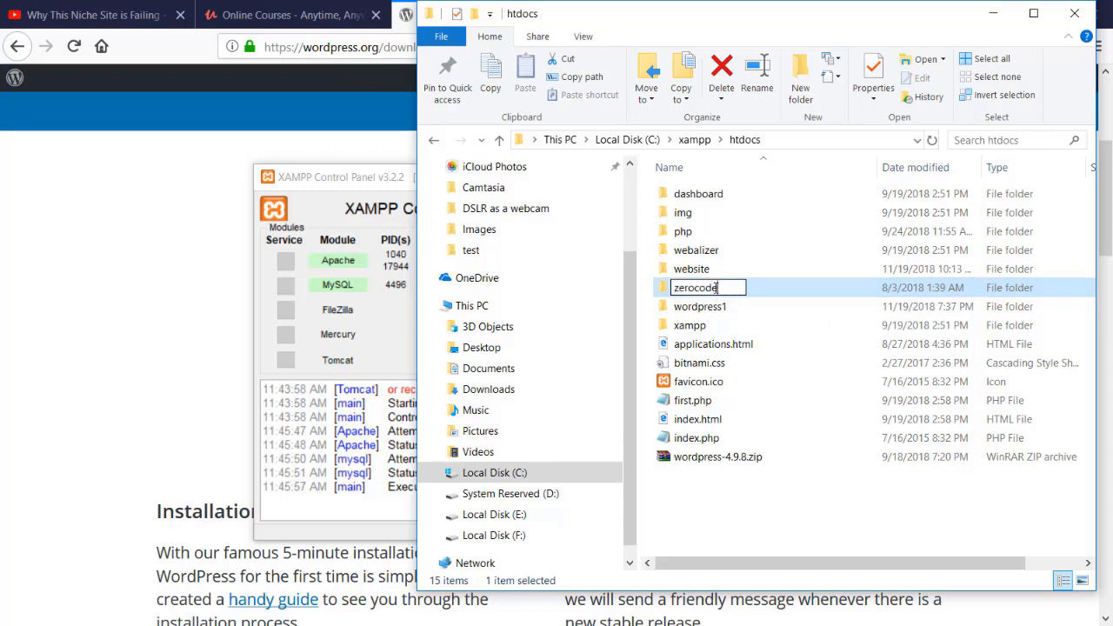
key("Return")
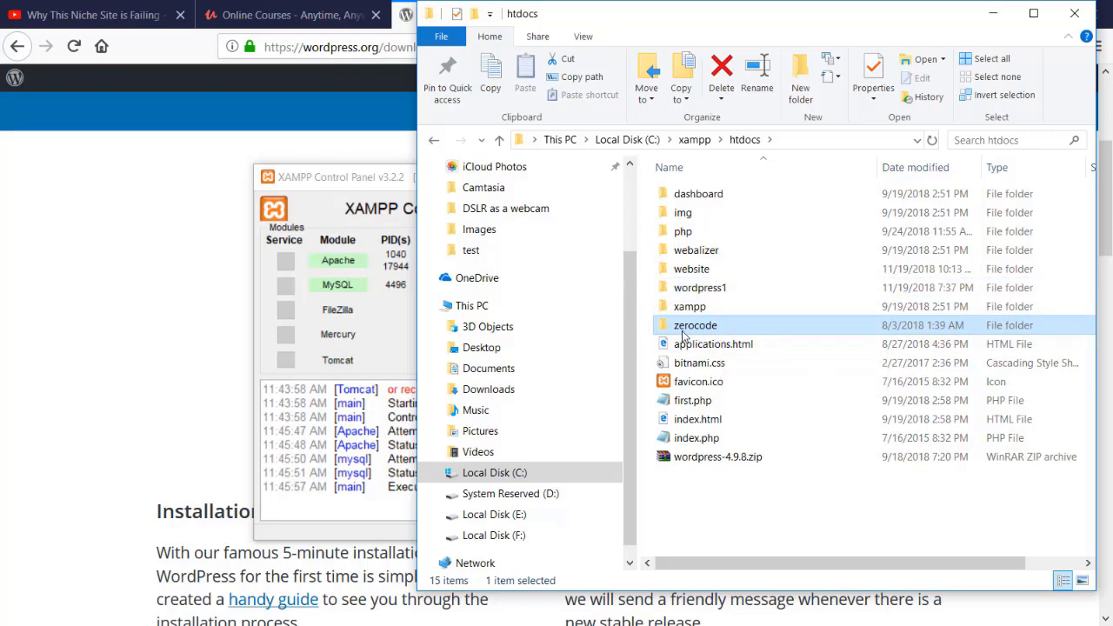
mouse_move(682, 338)
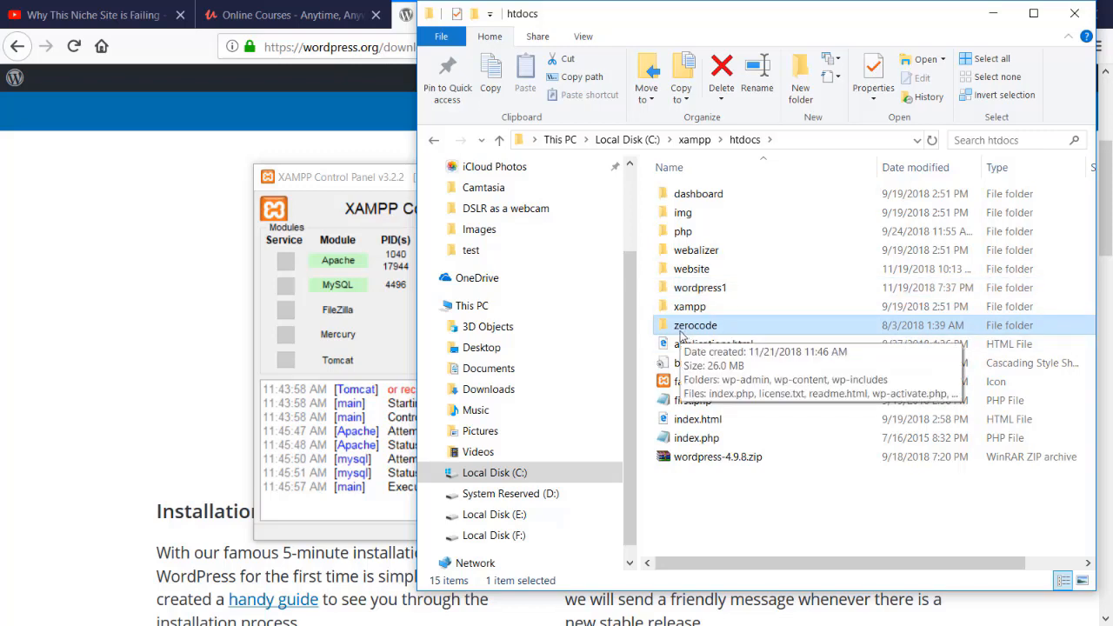
Rename the wordpress1 folder back to wordpress.
left_click(721, 290)
left_click(744, 288)
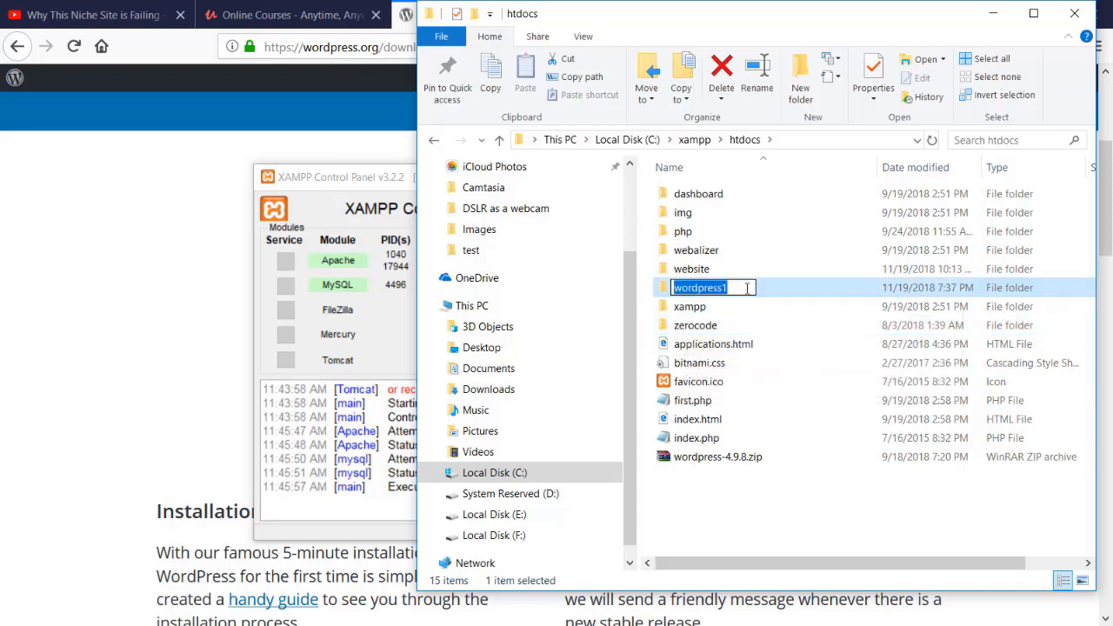
left_click(741, 289)
key("BackSpace")
key("Return")
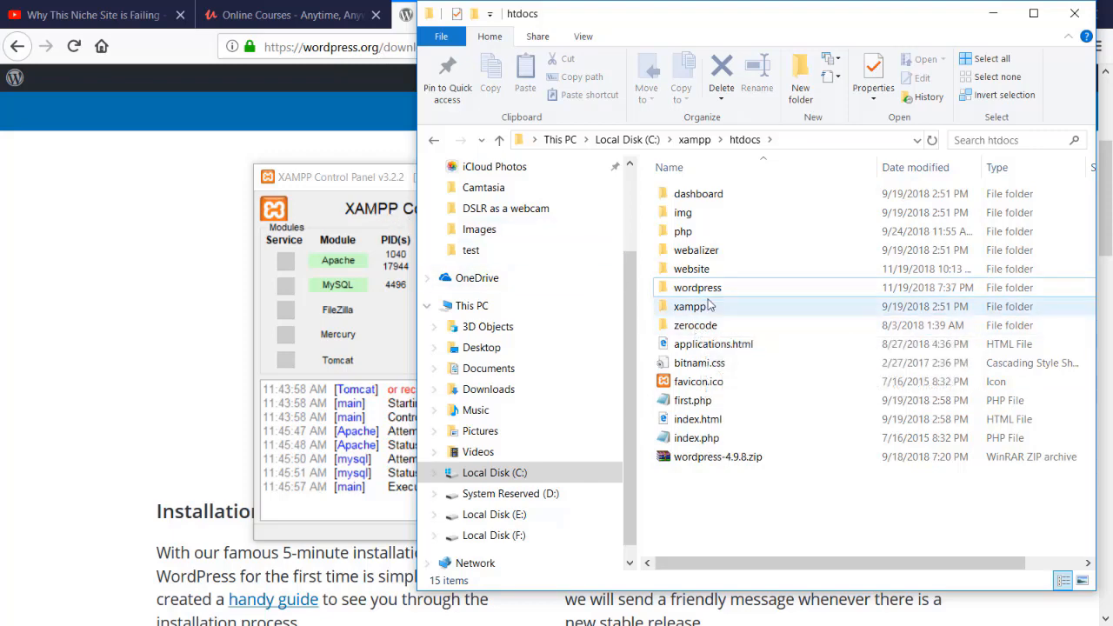
left_click(666, 287)
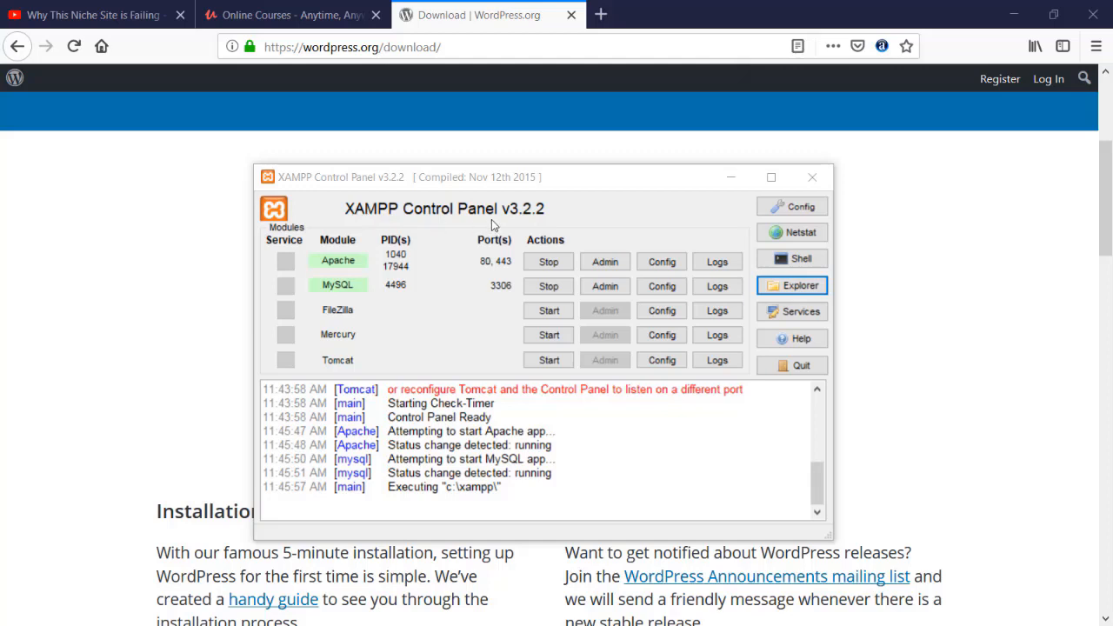
Switch to Firefox, load localhost and open phpMyAdmin from the XAMPP dashboard.
left_click_drag(466, 179, 460, 165)
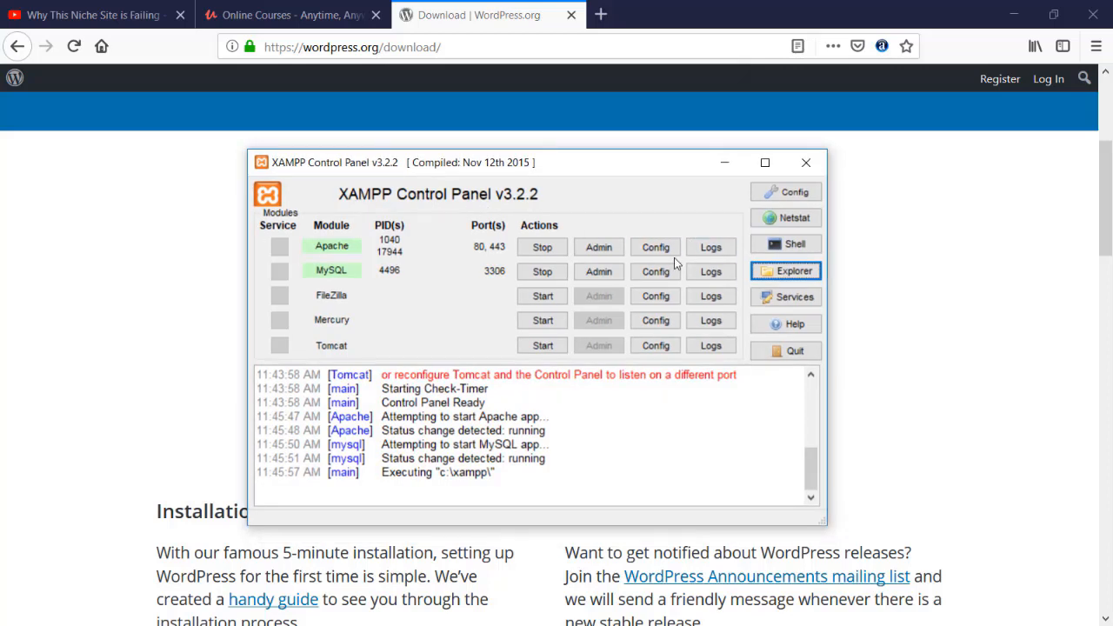
left_click(538, 78)
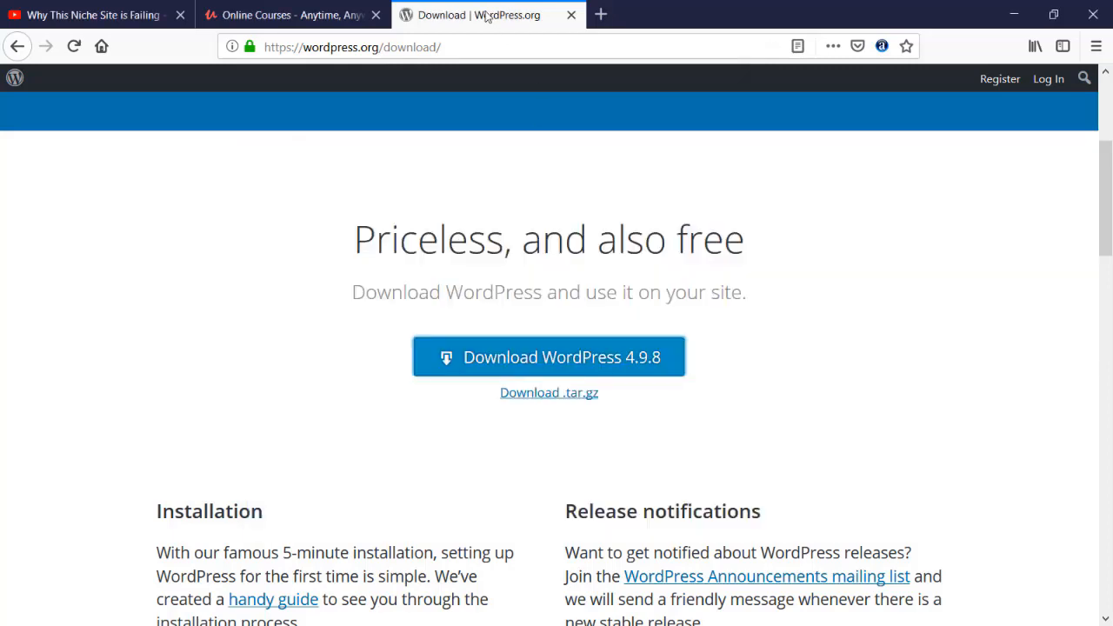
left_click(498, 45)
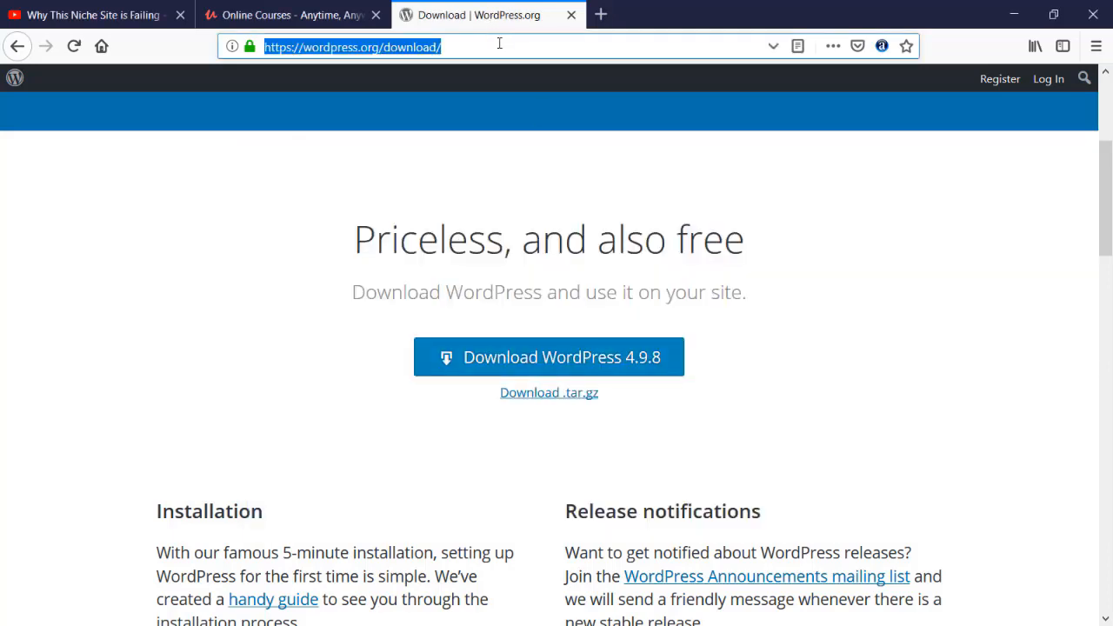
type("localhost/")
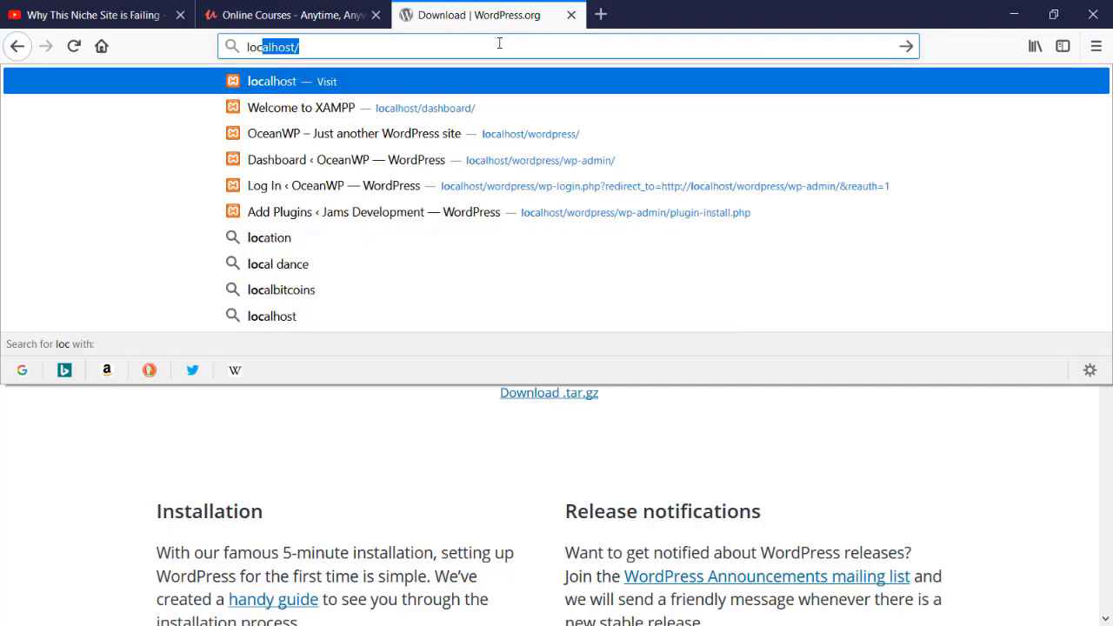
key("Return")
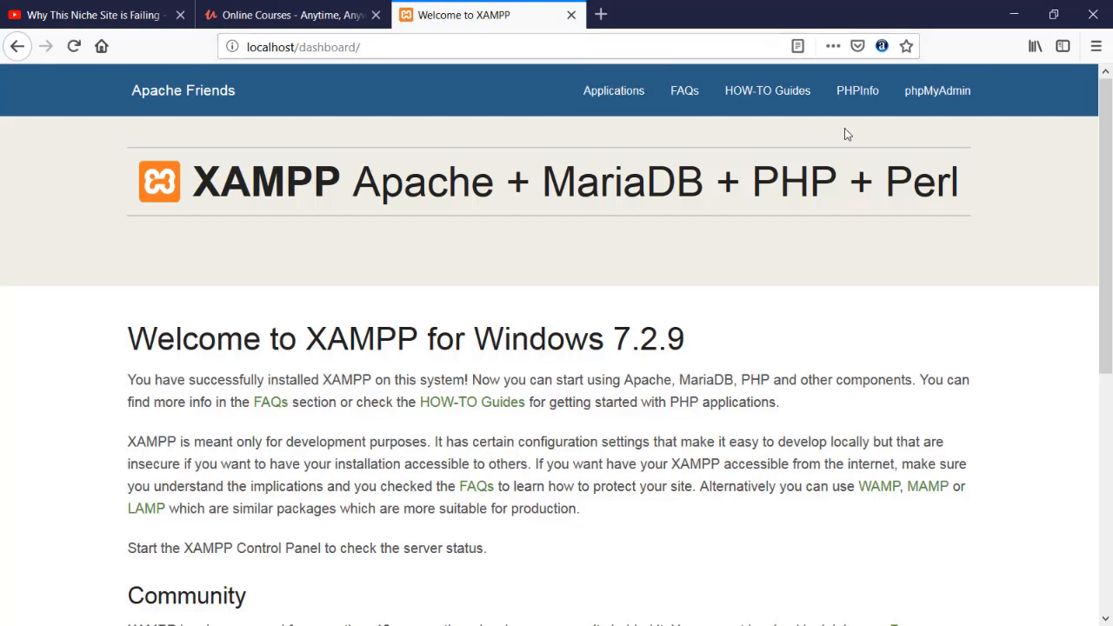
left_click(920, 106)
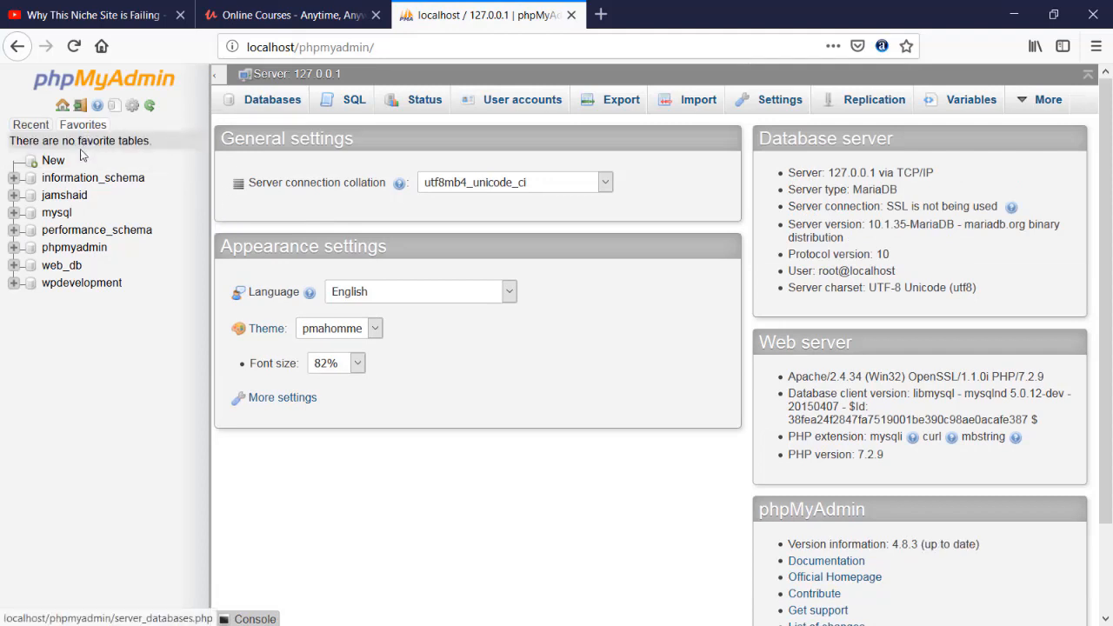
Create a new database named zerocode with the latin1_swedish_ci collation.
left_click(39, 164)
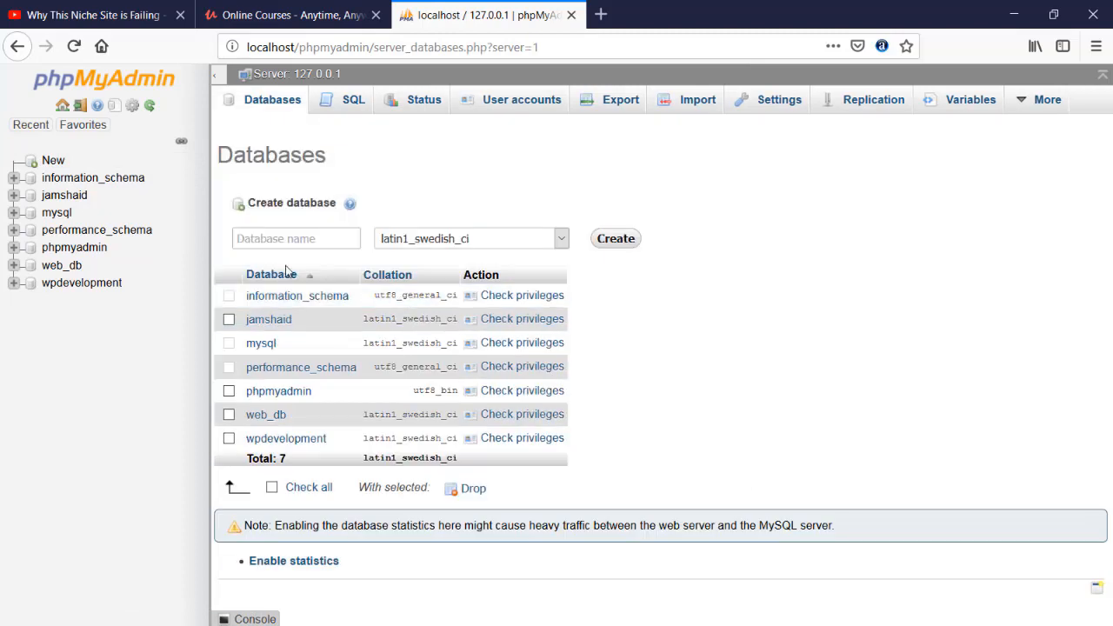
left_click(300, 234)
type("z")
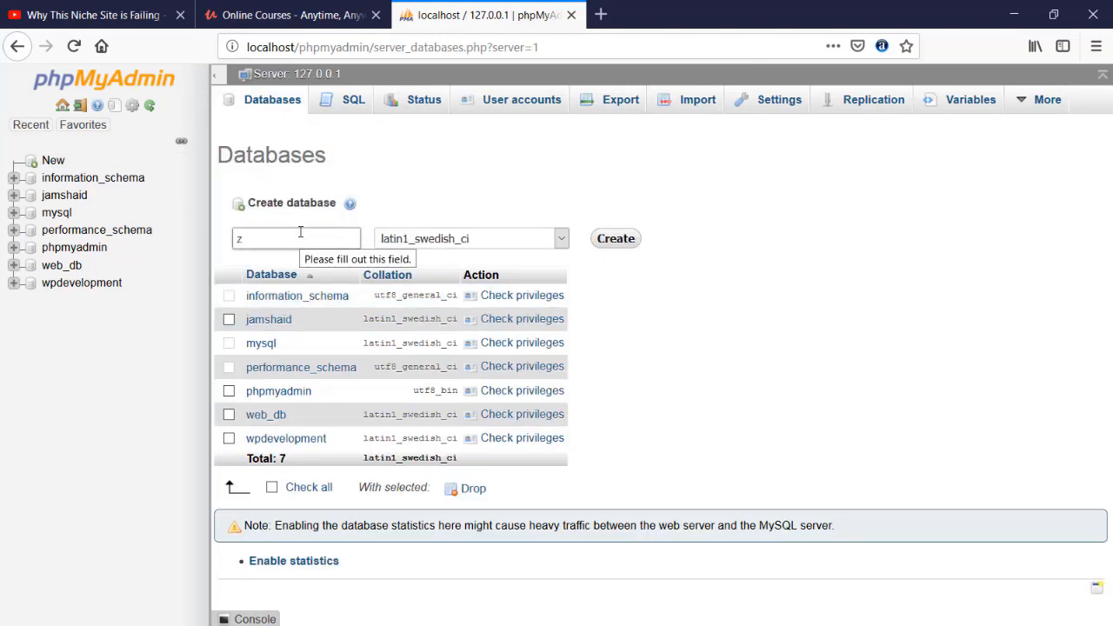
type("erod")
type("ode")
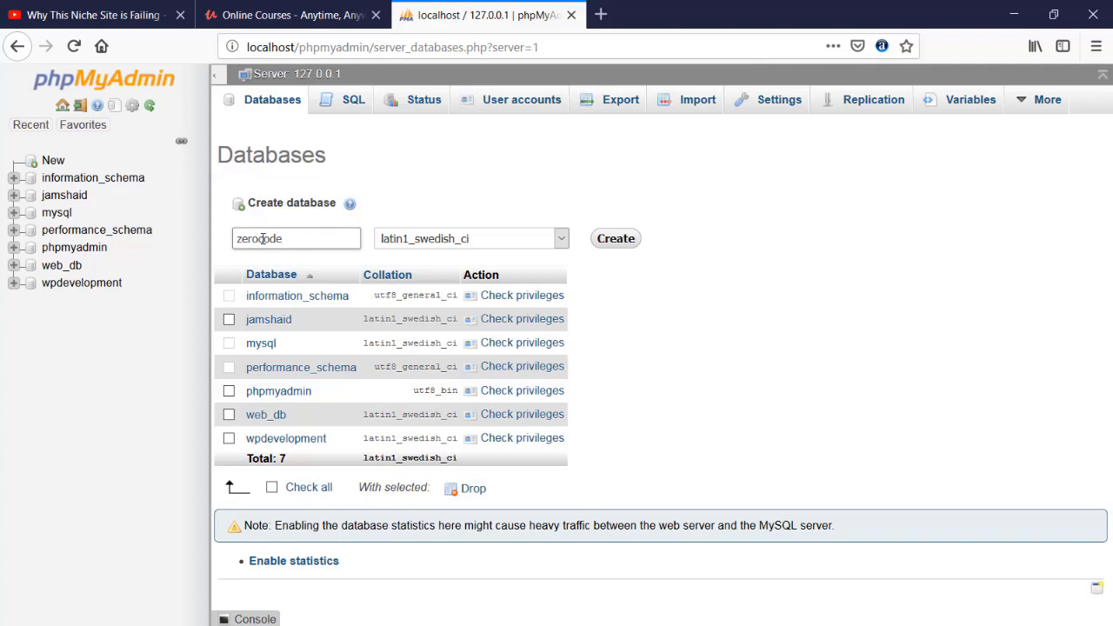
left_click(614, 242)
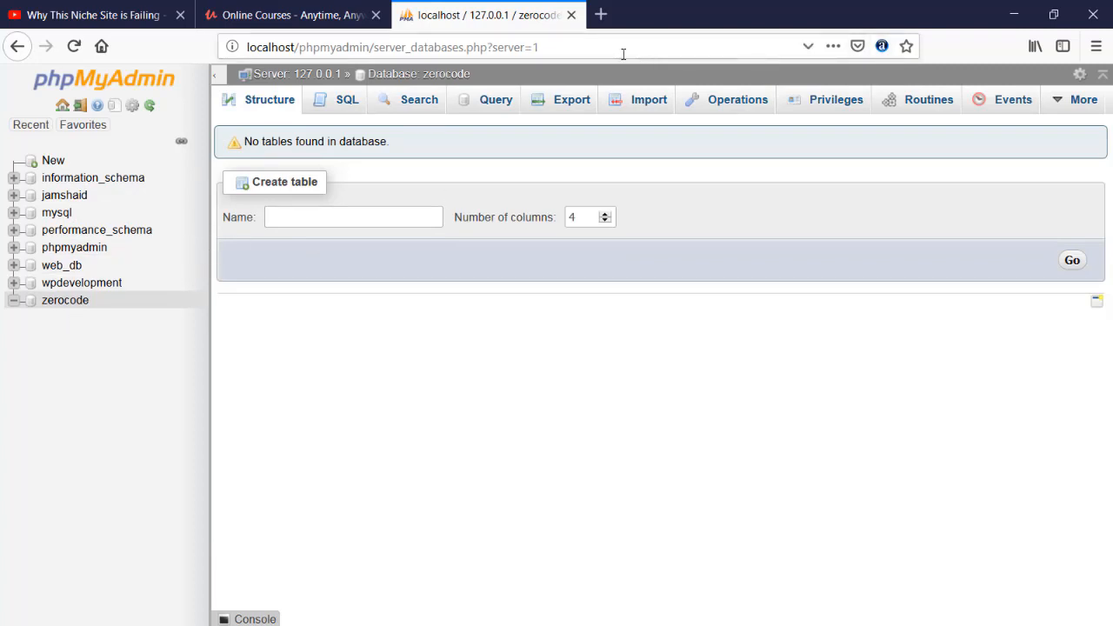
Check the zerocode folder's name in htdocs and load localhost/zerocode in the browser.
left_click(592, 52)
type("lo")
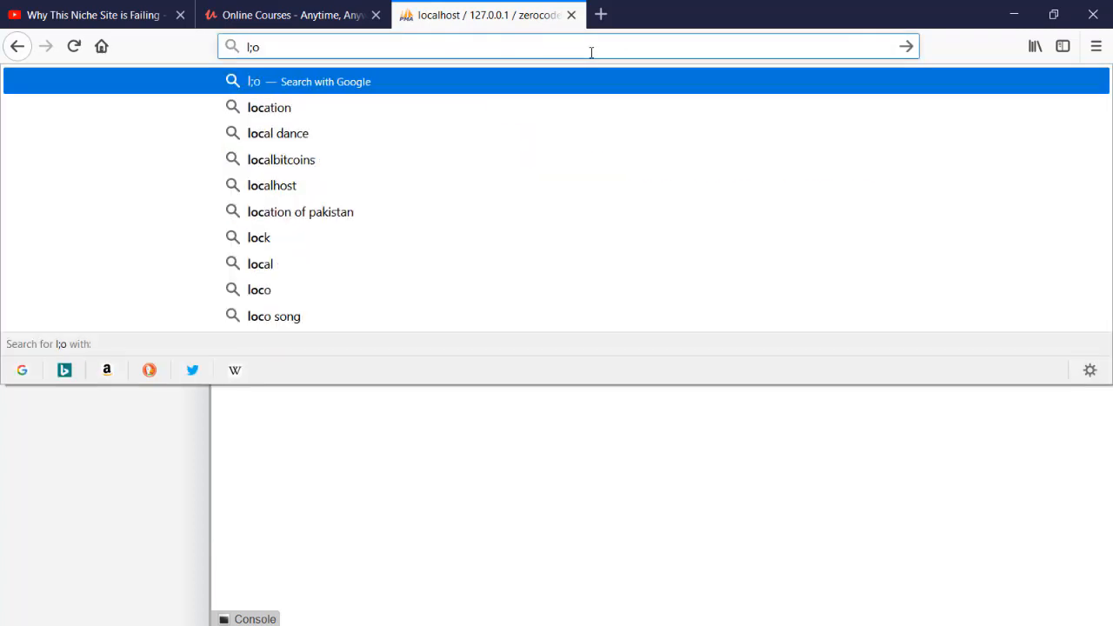
key("BackSpace")
key("BackSpace")
type("localhost/")
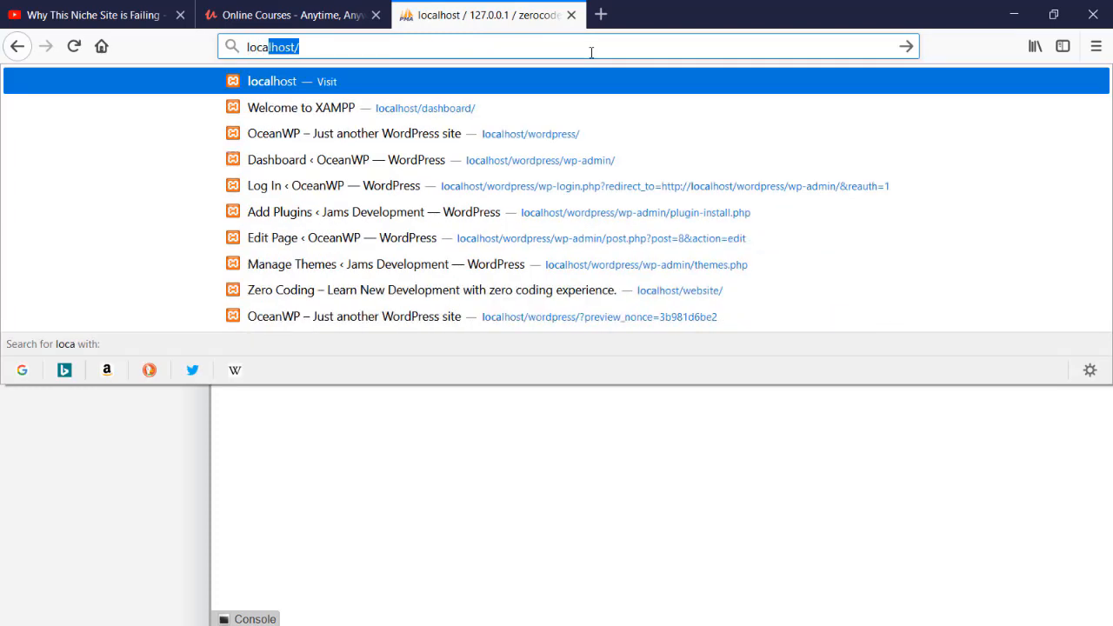
key("Return")
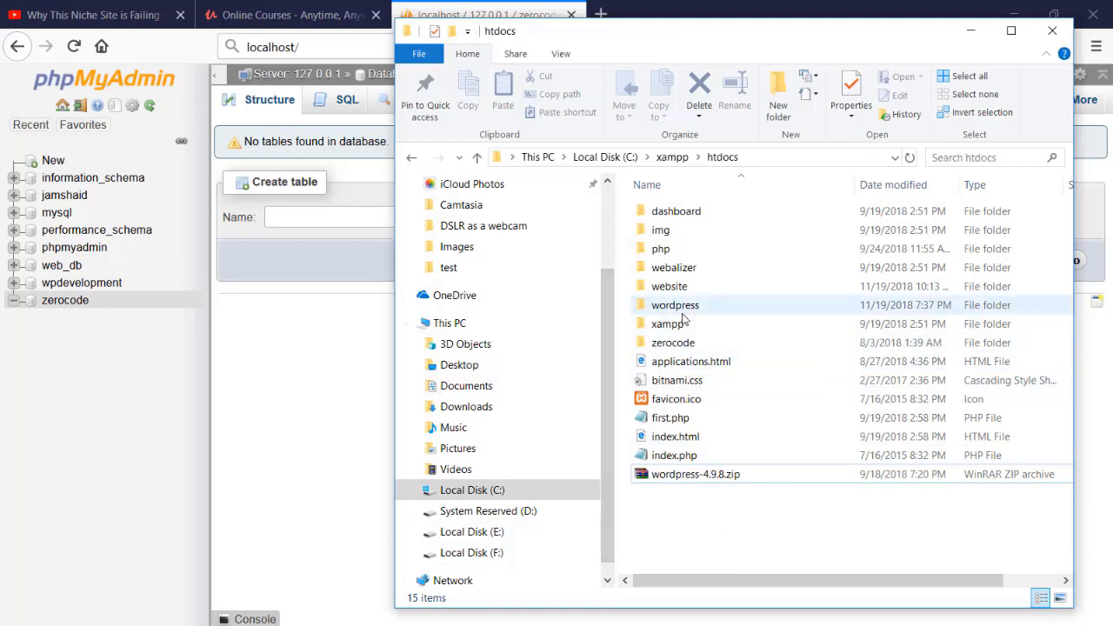
left_click(675, 345)
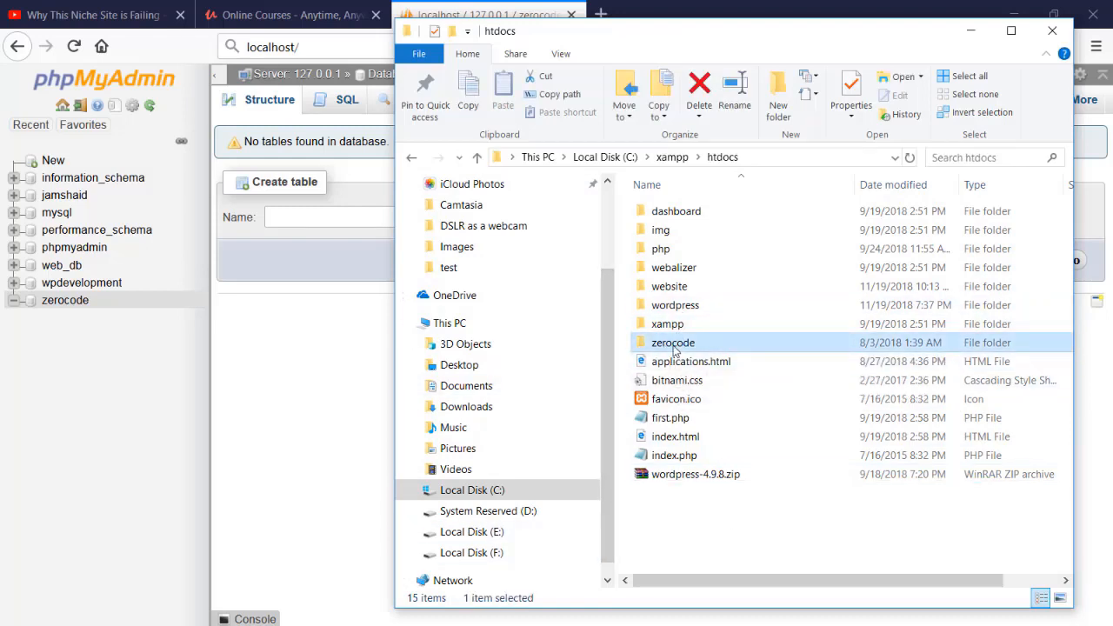
left_click(304, 48)
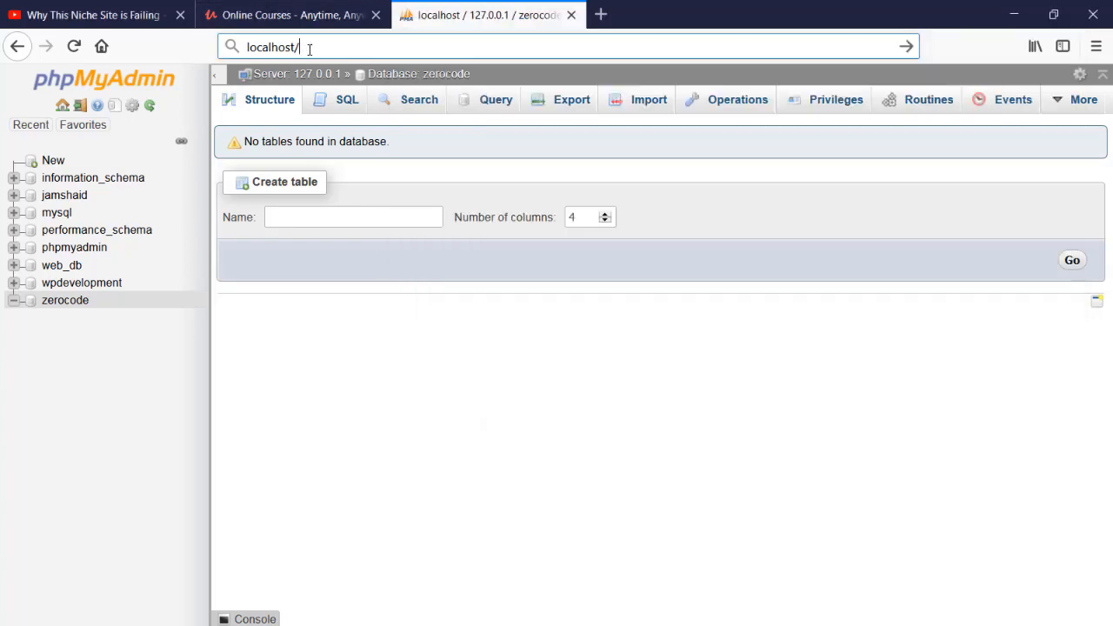
type("ze")
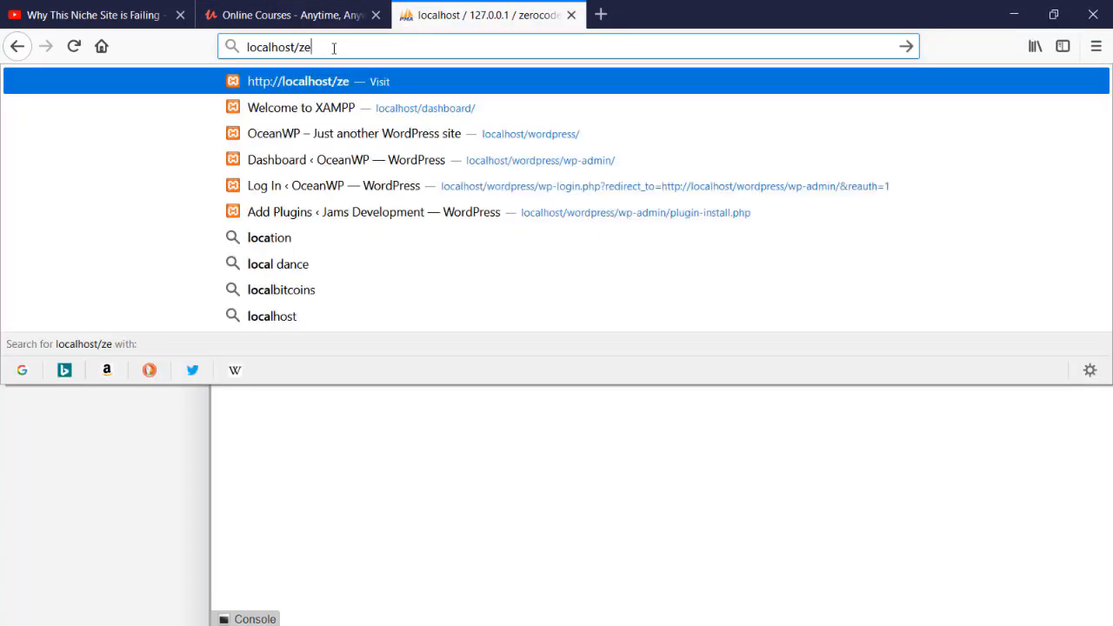
type("roword")
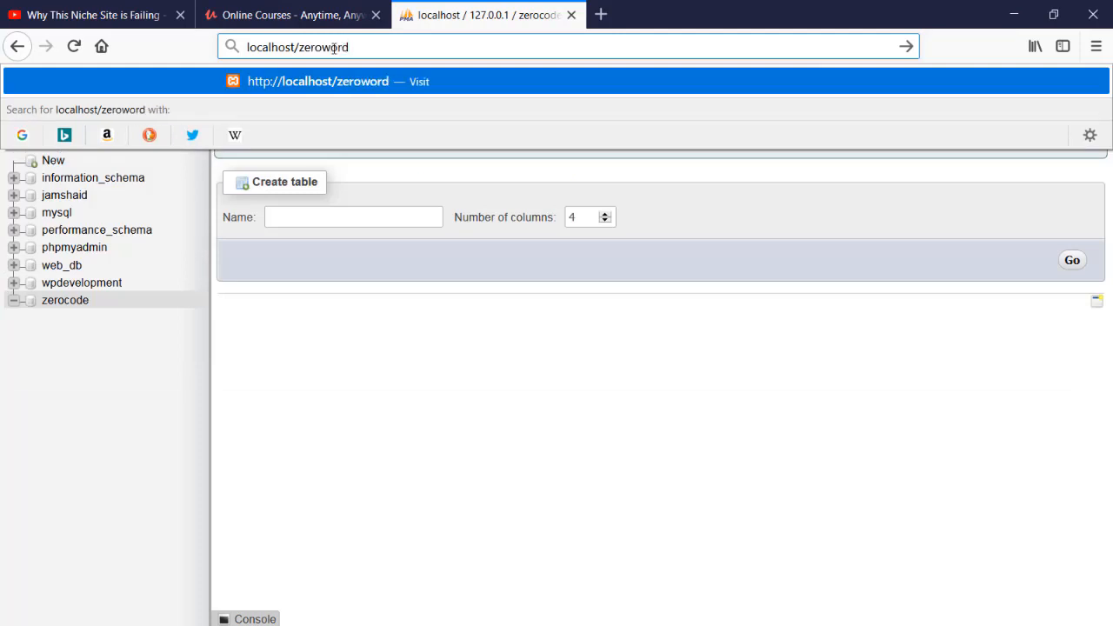
key("BackSpace")
key("BackSpace")
key("BackSpace")
key("BackSpace")
type("code")
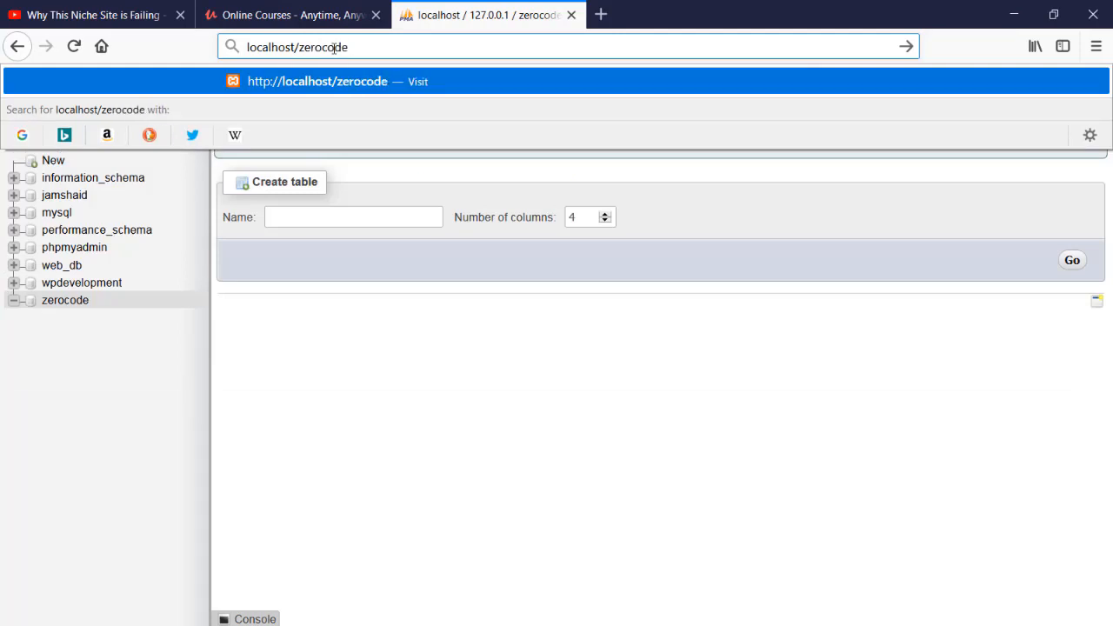
key("Return")
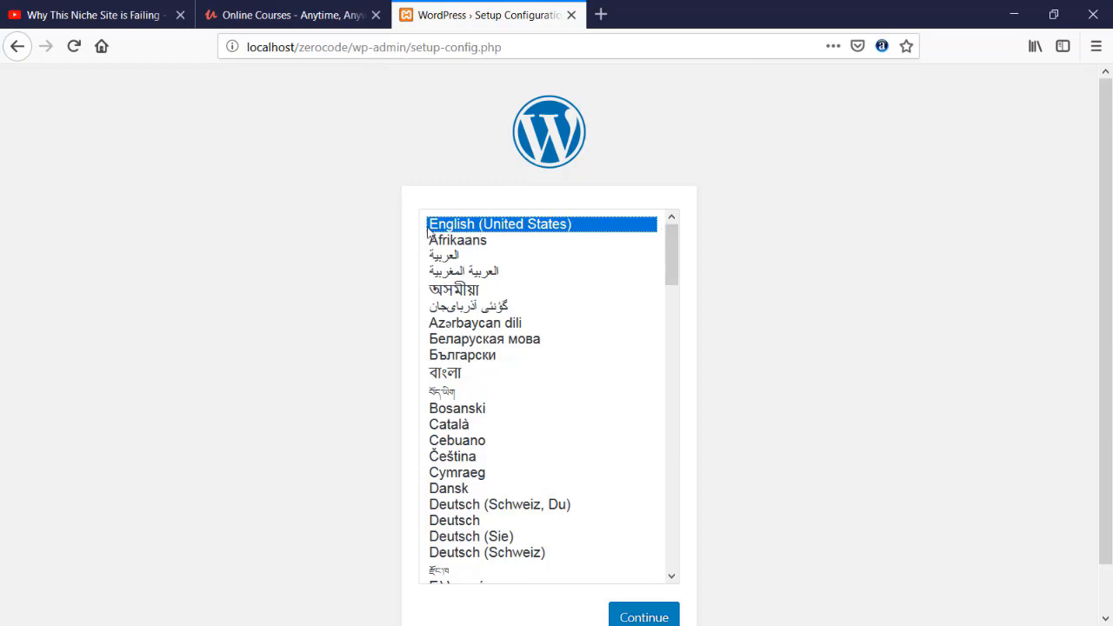
Browse the setup languages, keep English (United States), and proceed to the database connection details form.
scroll(741, 242, "down", 1)
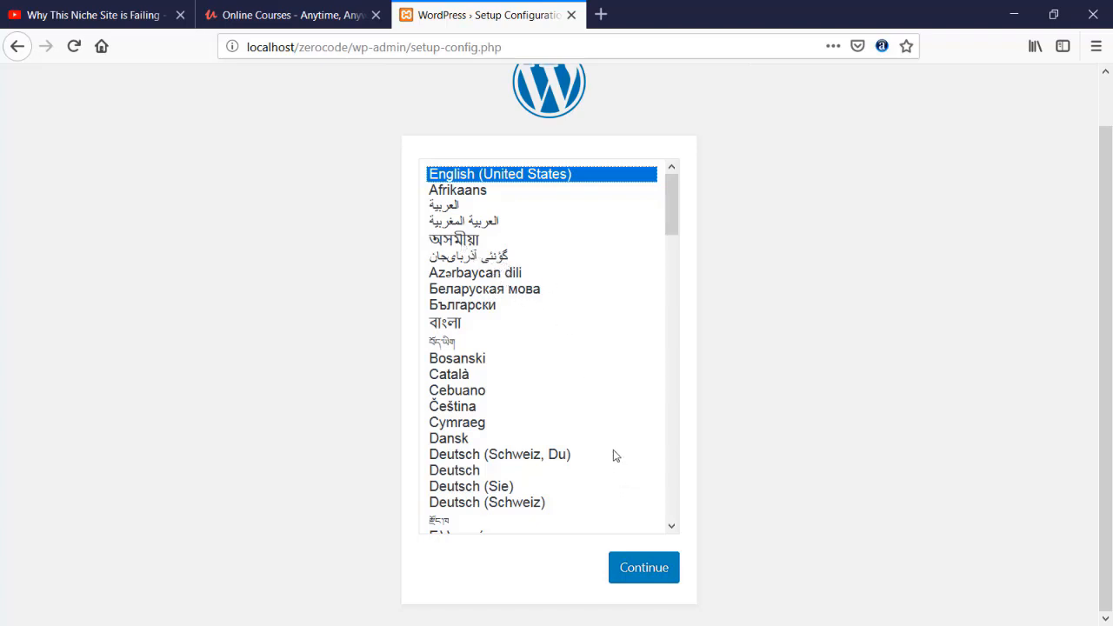
scroll(672, 266, "down", 1)
left_click_drag(671, 262, 674, 533)
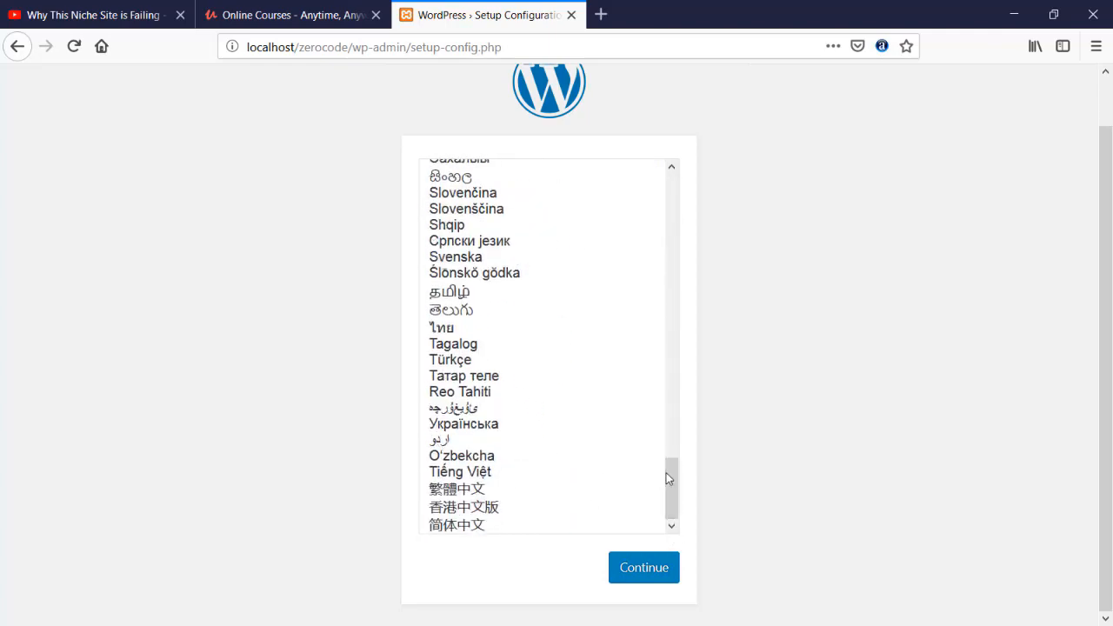
left_click_drag(668, 480, 671, 174)
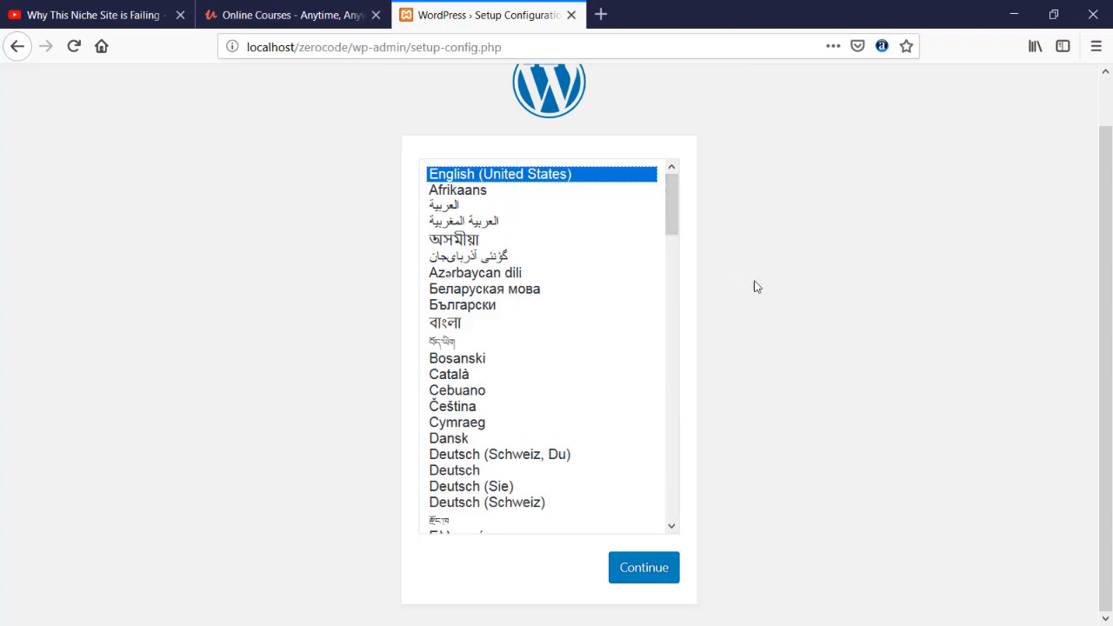
scroll(757, 288, "up", 1)
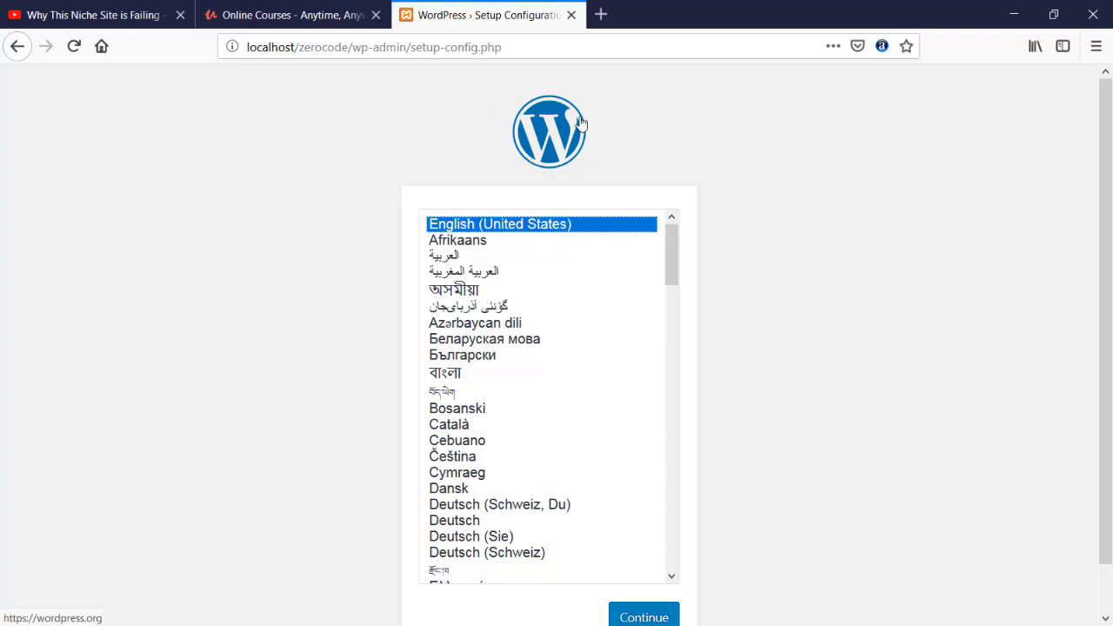
scroll(687, 417, "down", 1)
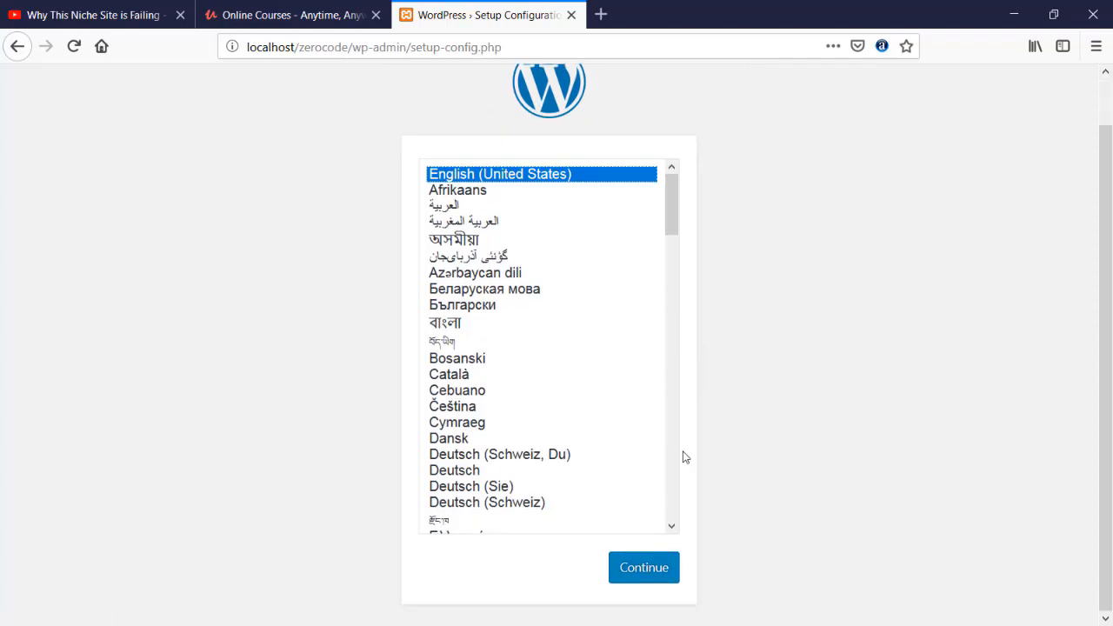
left_click(657, 569)
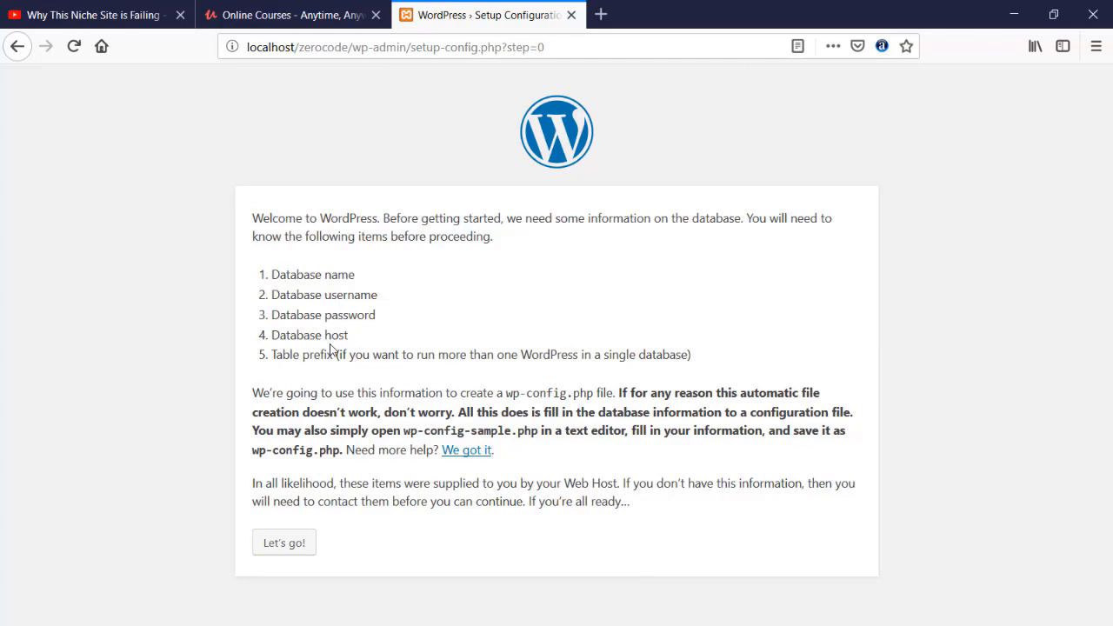
left_click(284, 544)
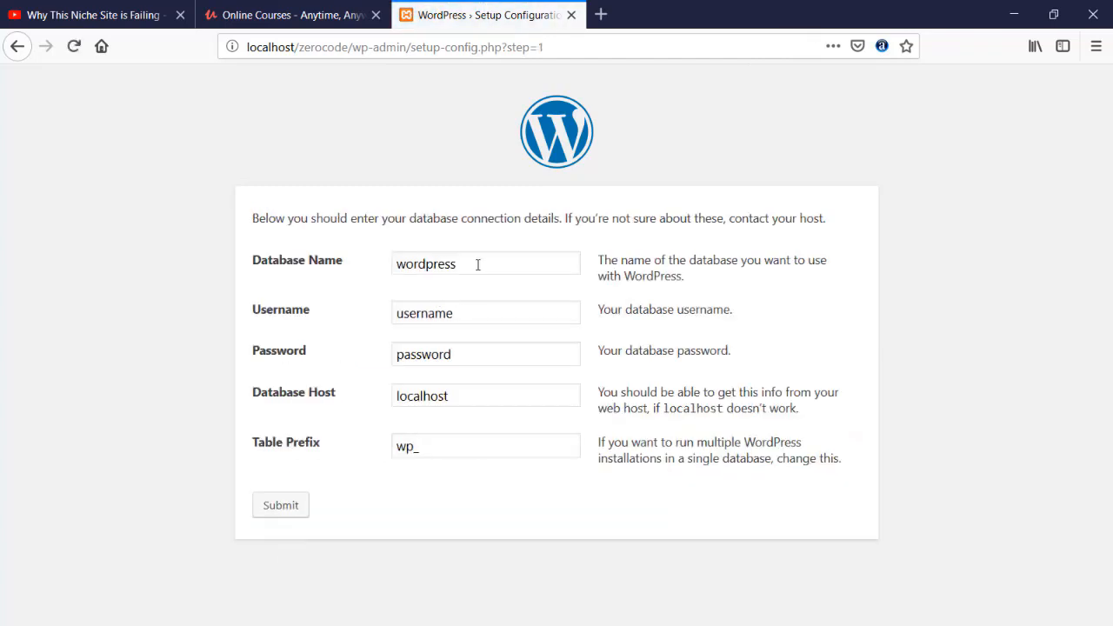
Set the database name to zerocode and the database username to root.
left_click_drag(478, 263, 354, 267)
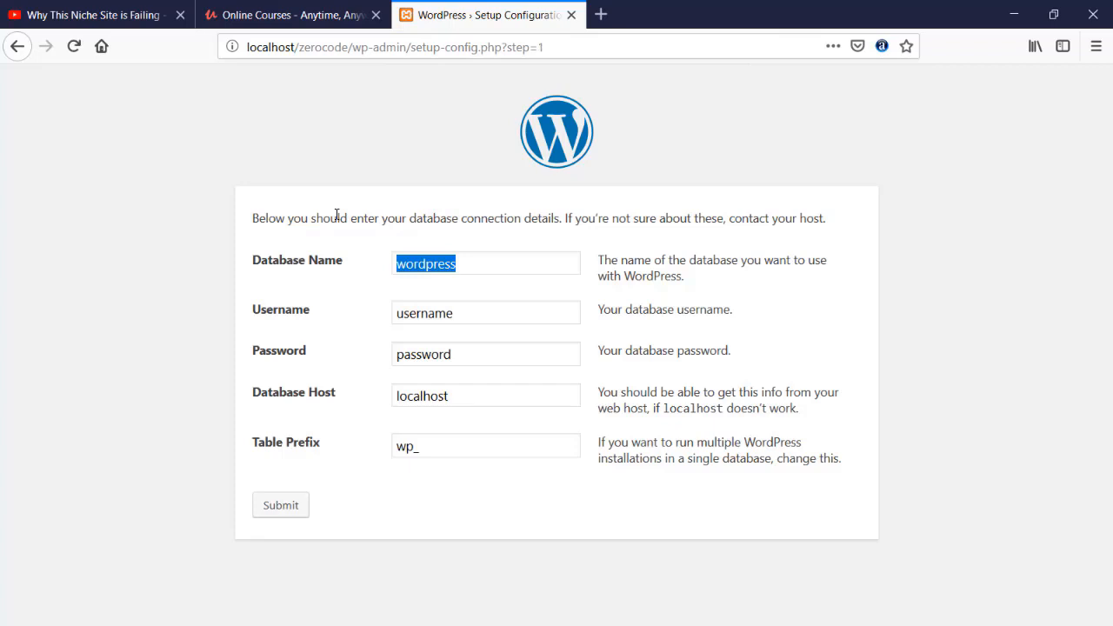
type("zerocode")
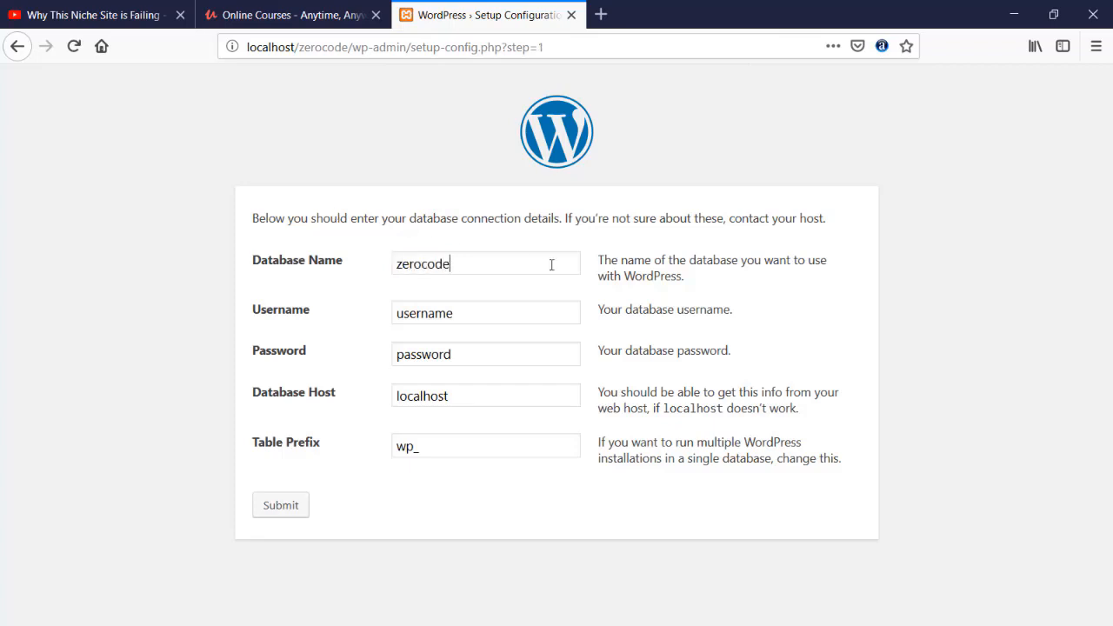
left_click_drag(467, 314, 330, 319)
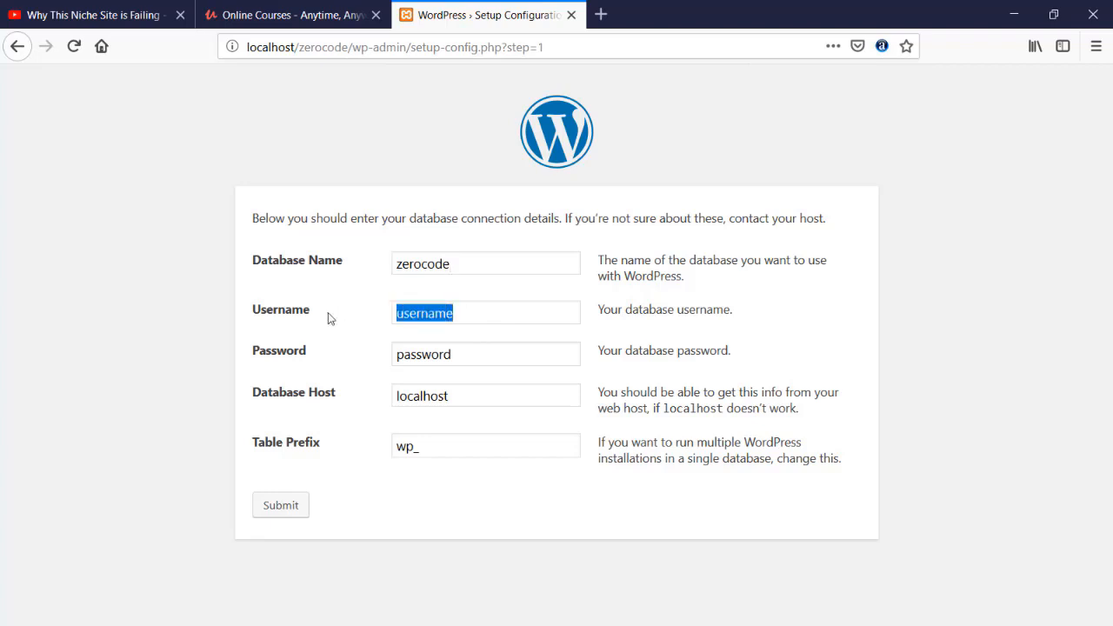
type("rott")
key("BackSpace")
key("BackSpace")
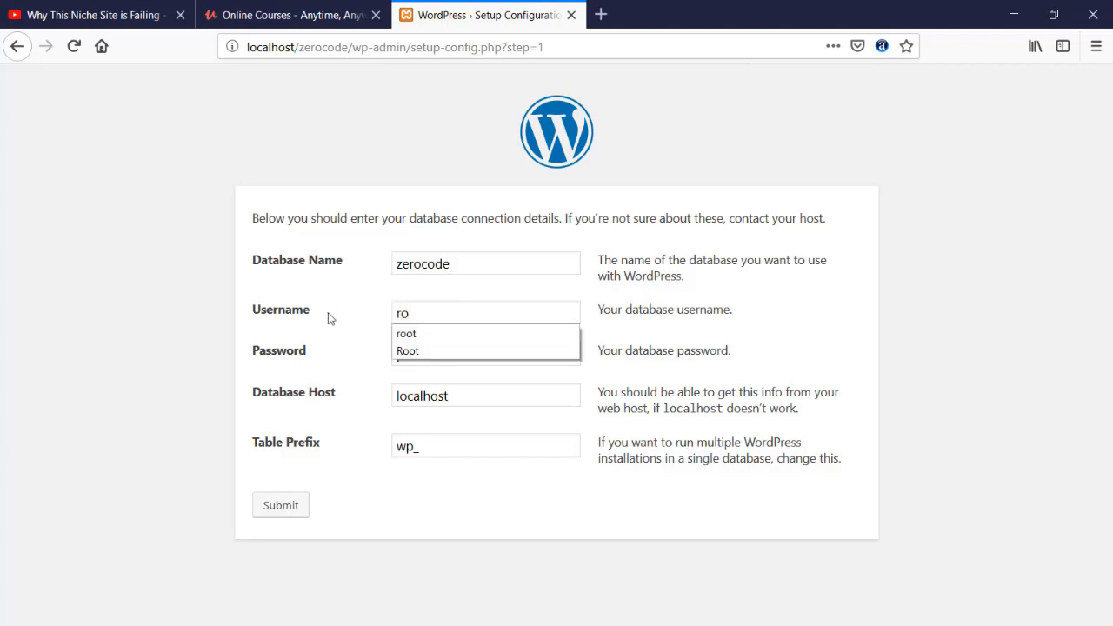
type("ot")
left_click(216, 296)
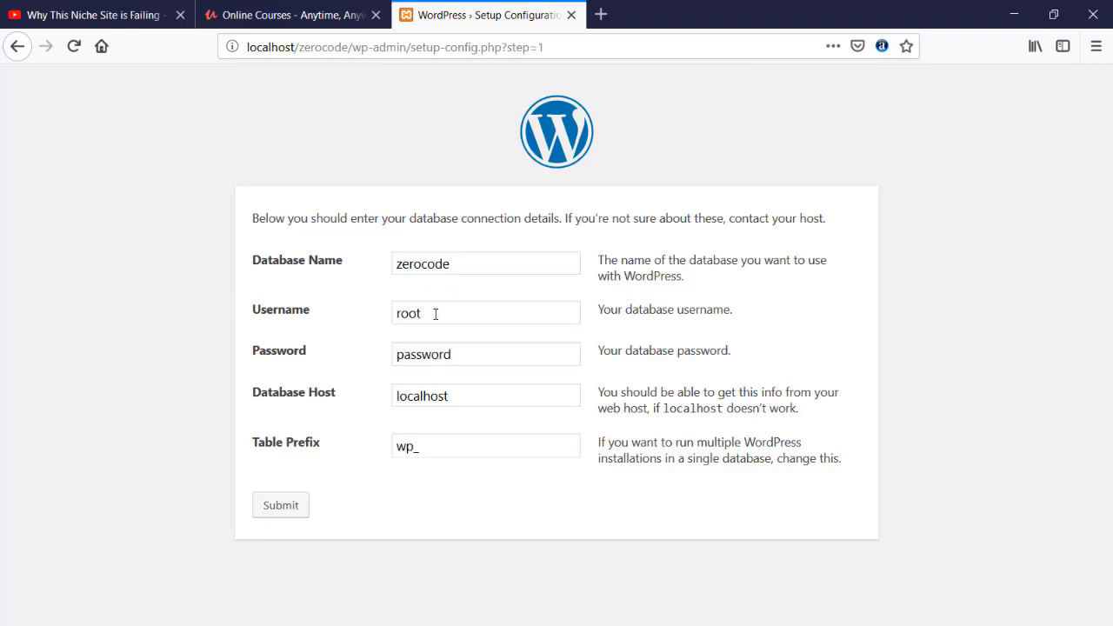
Submit the connection details with a blank database password and run the installation.
left_click_drag(489, 352, 303, 351)
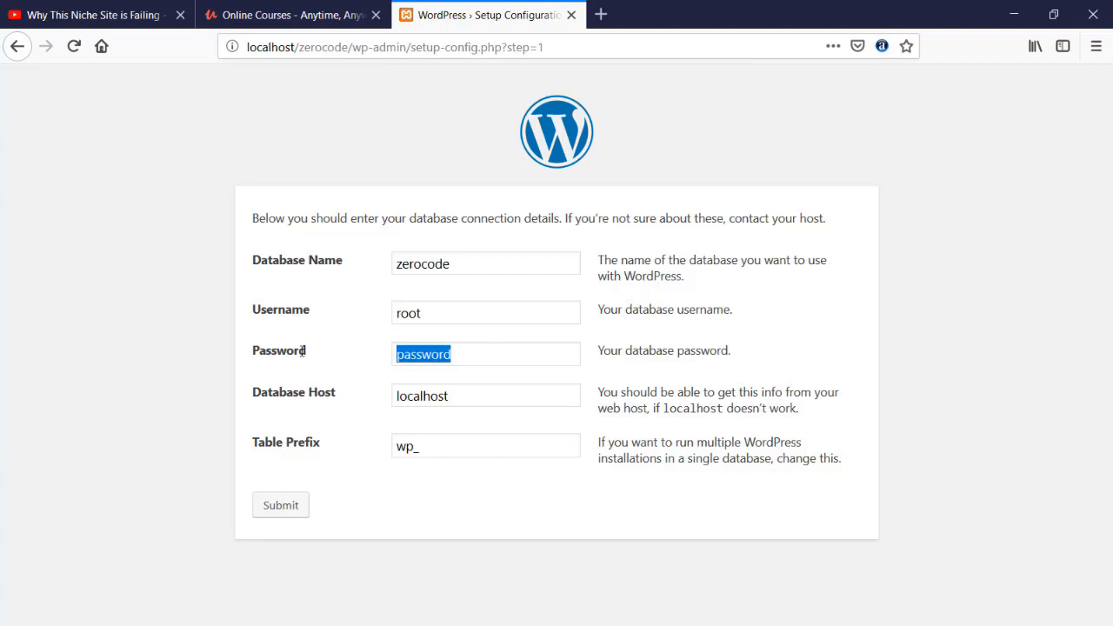
key("BackSpace")
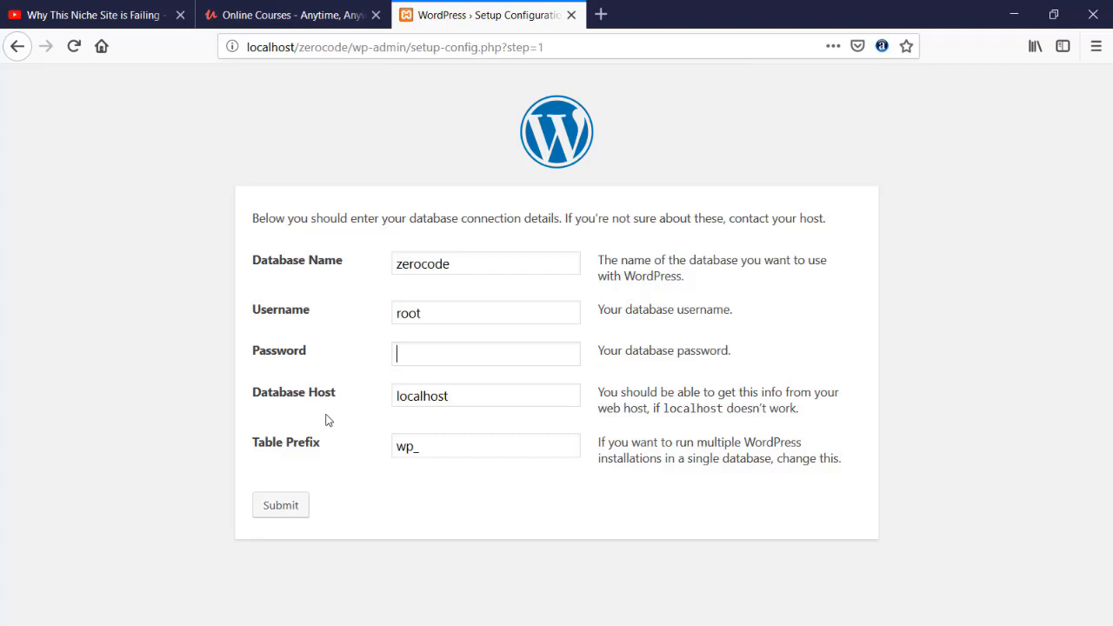
left_click(277, 510)
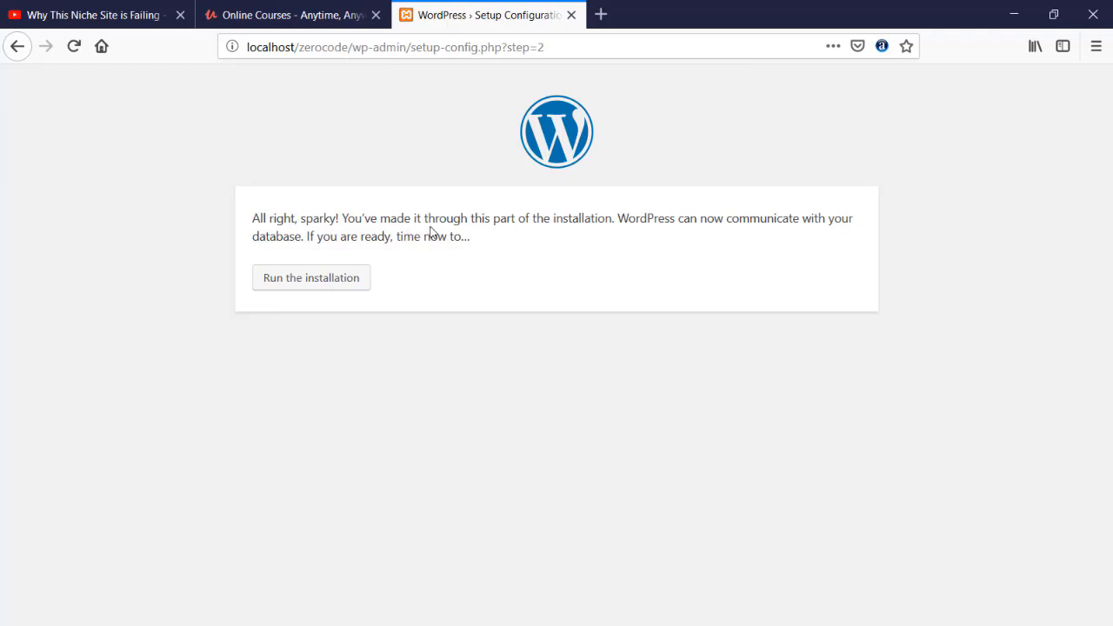
left_click(305, 288)
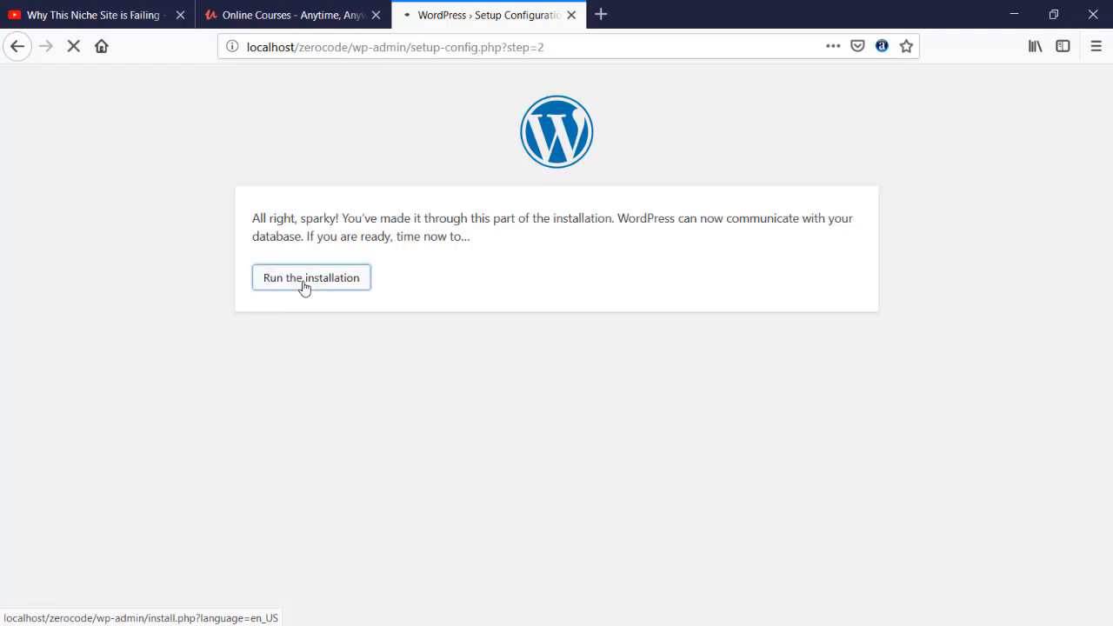
Review the WordPress installation form and set the site title to Zero Code.
scroll(183, 274, "down", 1)
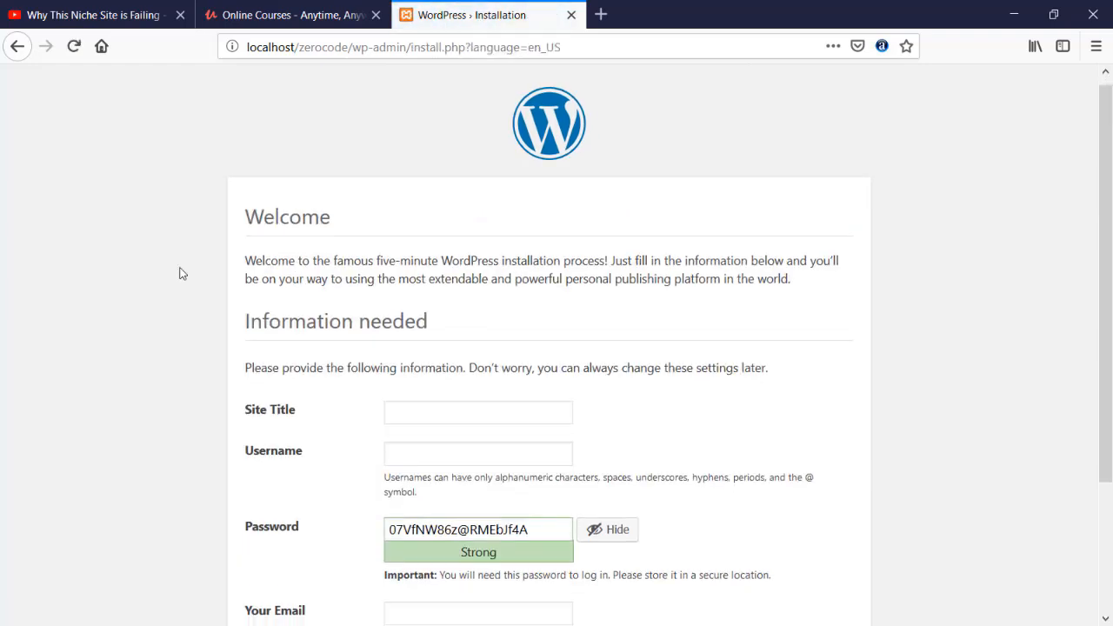
scroll(182, 274, "down", 1)
scroll(183, 274, "down", 1)
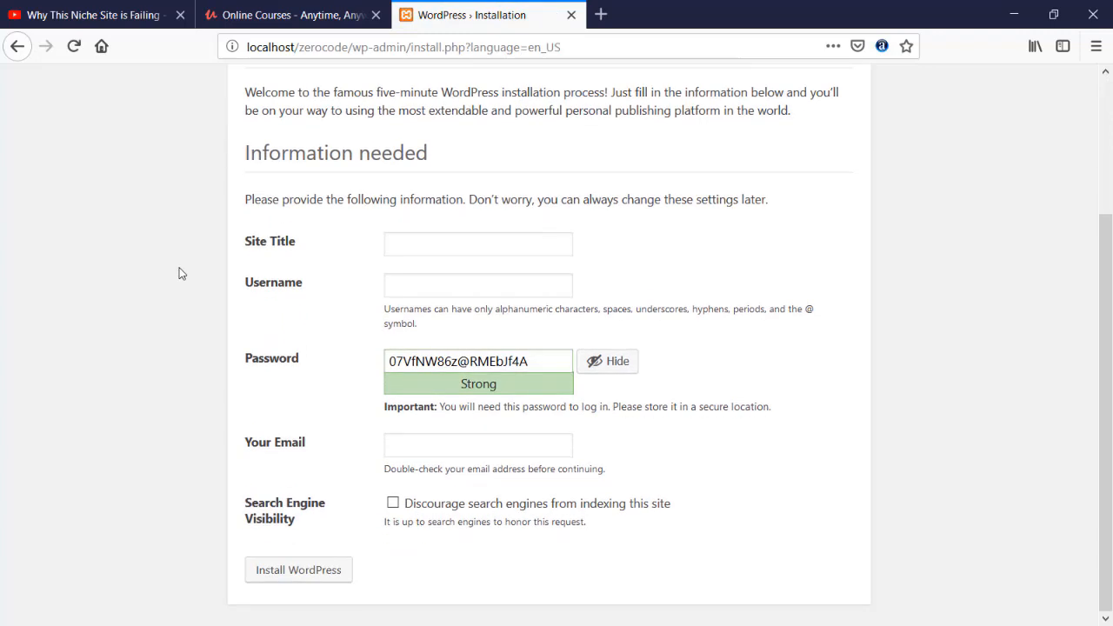
scroll(182, 274, "up", 1)
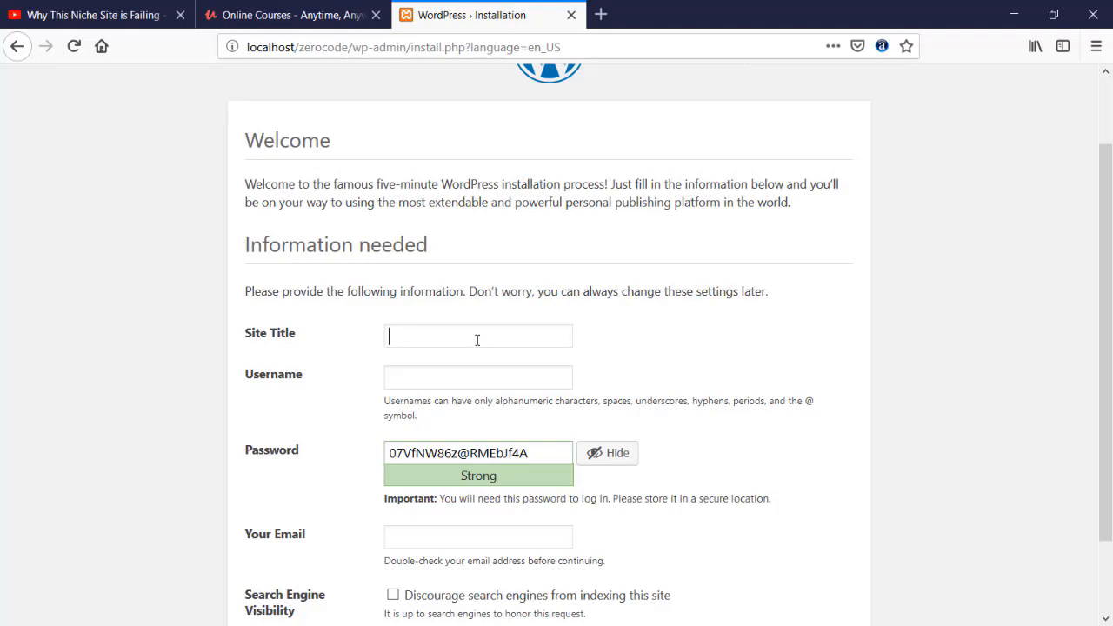
type("Zero")
key("BackSpace")
type("Code")
Set the site username to admin and fill in the account password from the saved admin login.
left_click(443, 380)
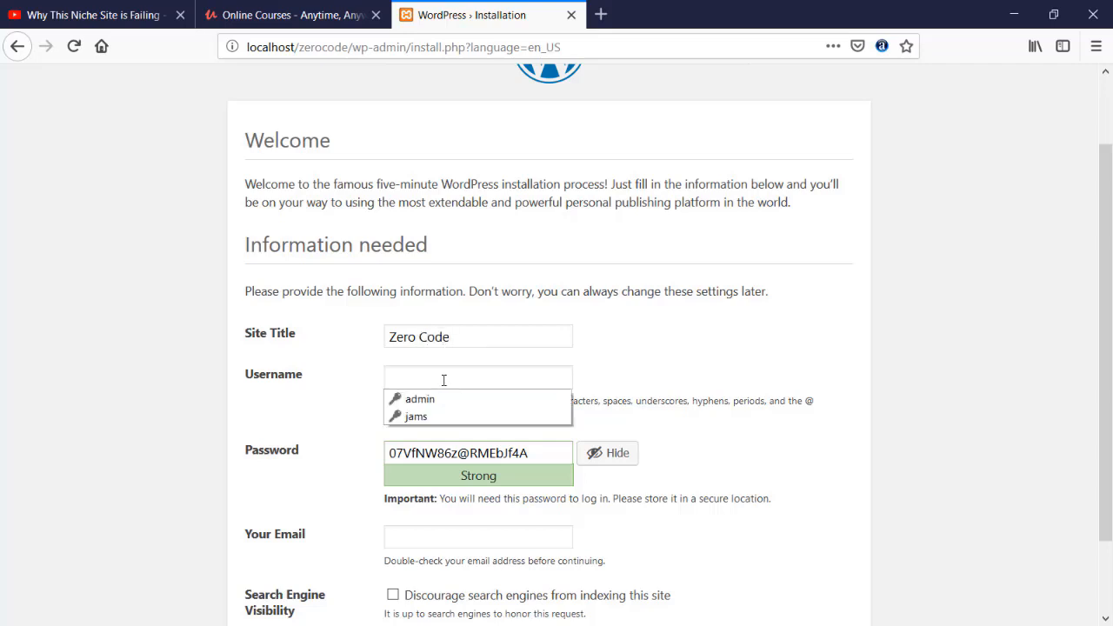
type("admin")
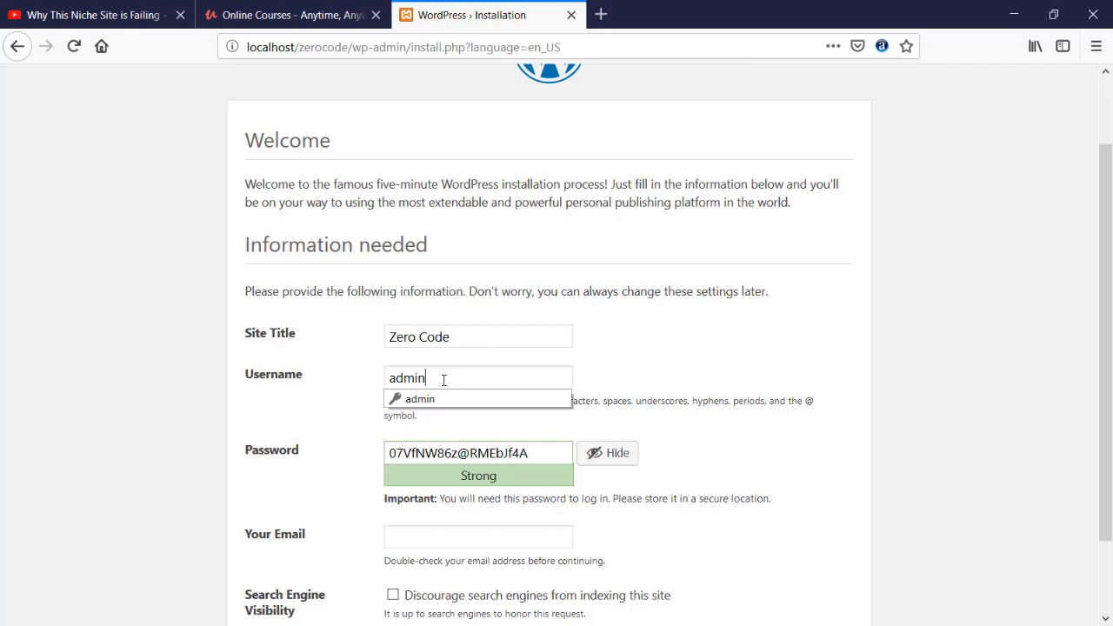
left_click(421, 399)
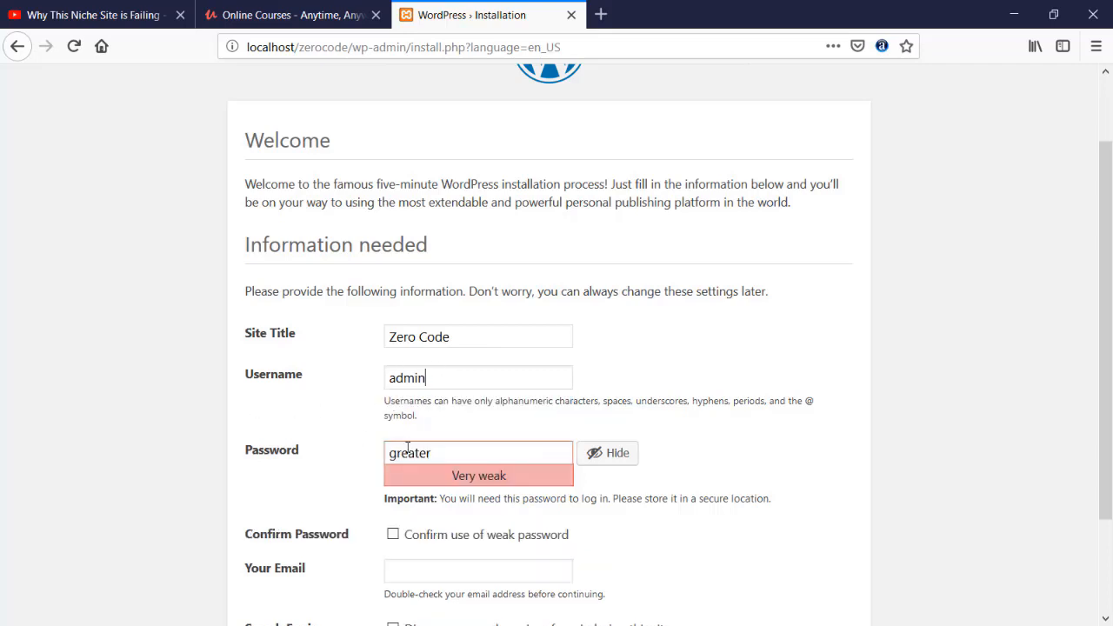
Hide the password characters, replace the account password with a new one, and confirm the use of a weak password.
left_click(608, 453)
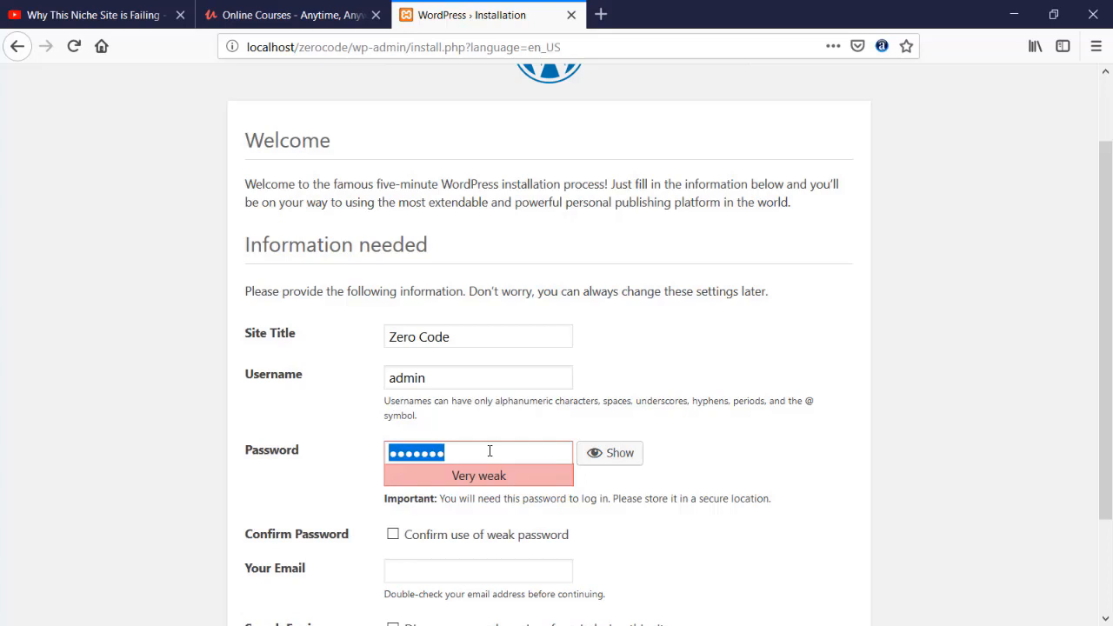
type("123")
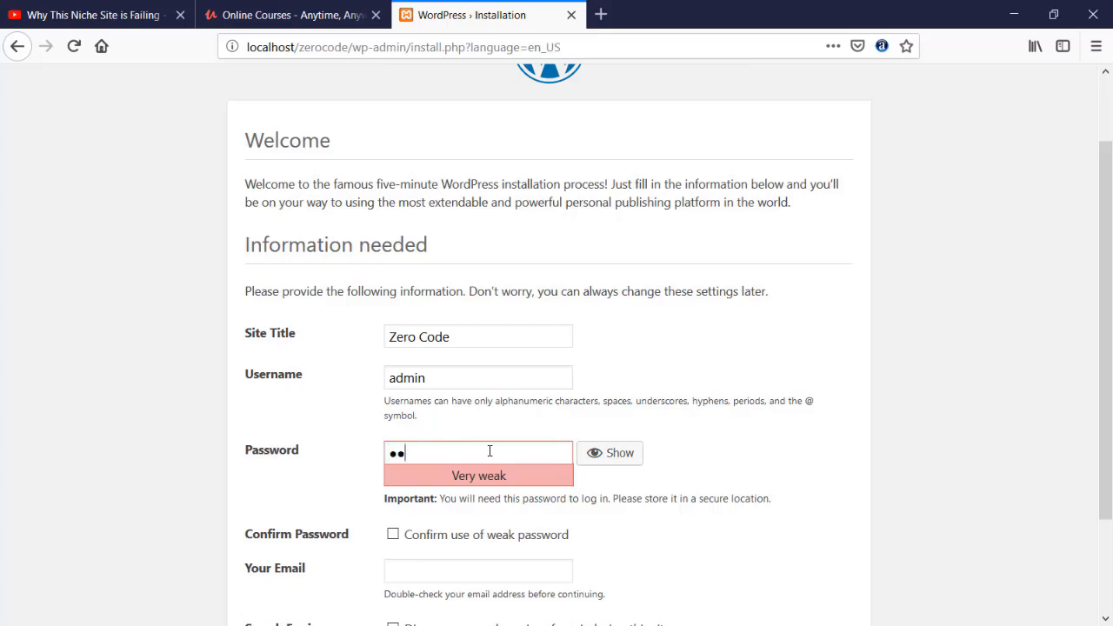
key("BackSpace")
key("BackSpace")
key("BackSpace")
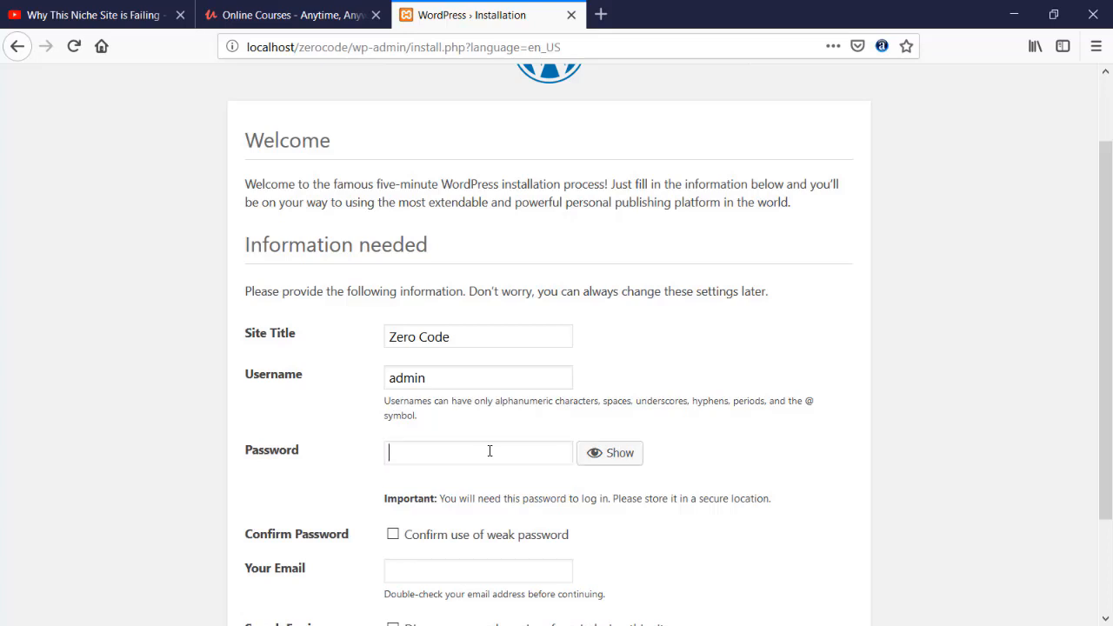
type("123456")
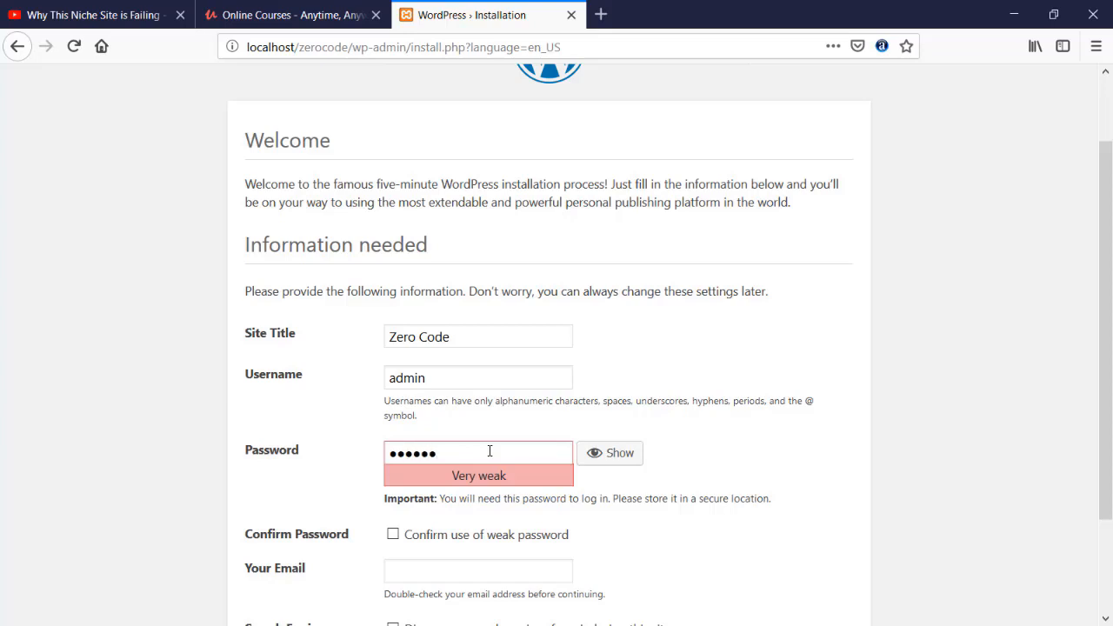
scroll(318, 423, "down", 2)
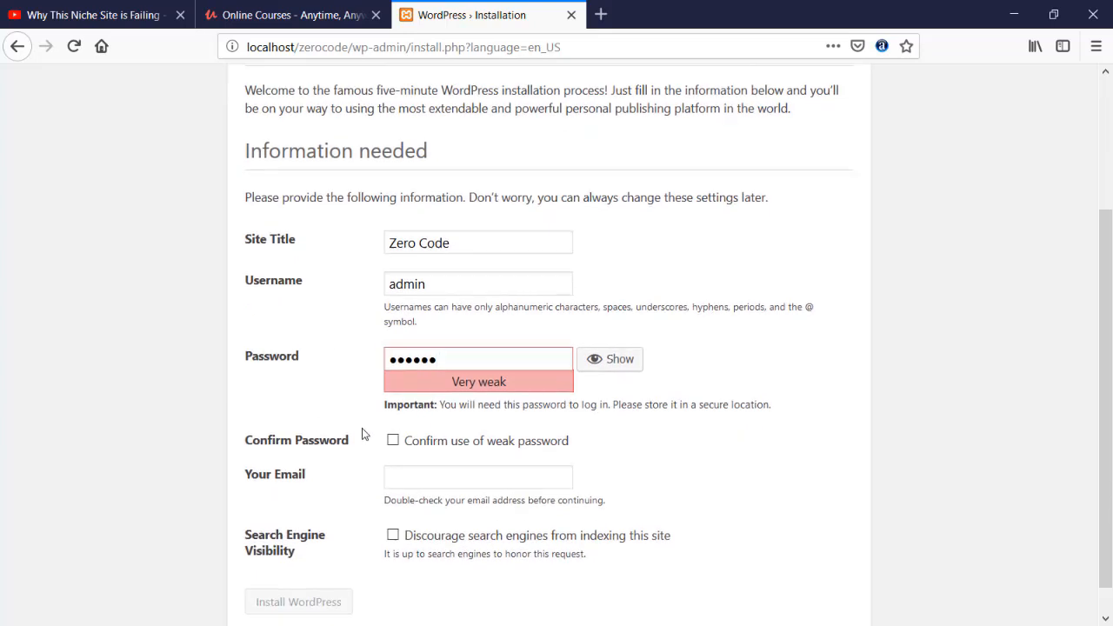
scroll(364, 434, "down", 1)
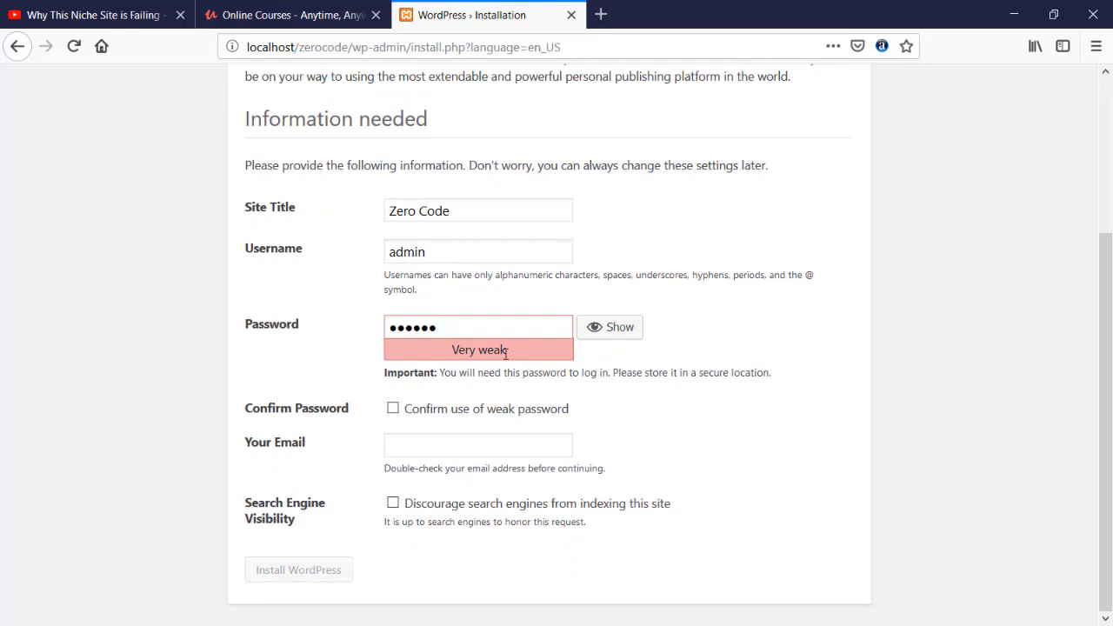
left_click(392, 408)
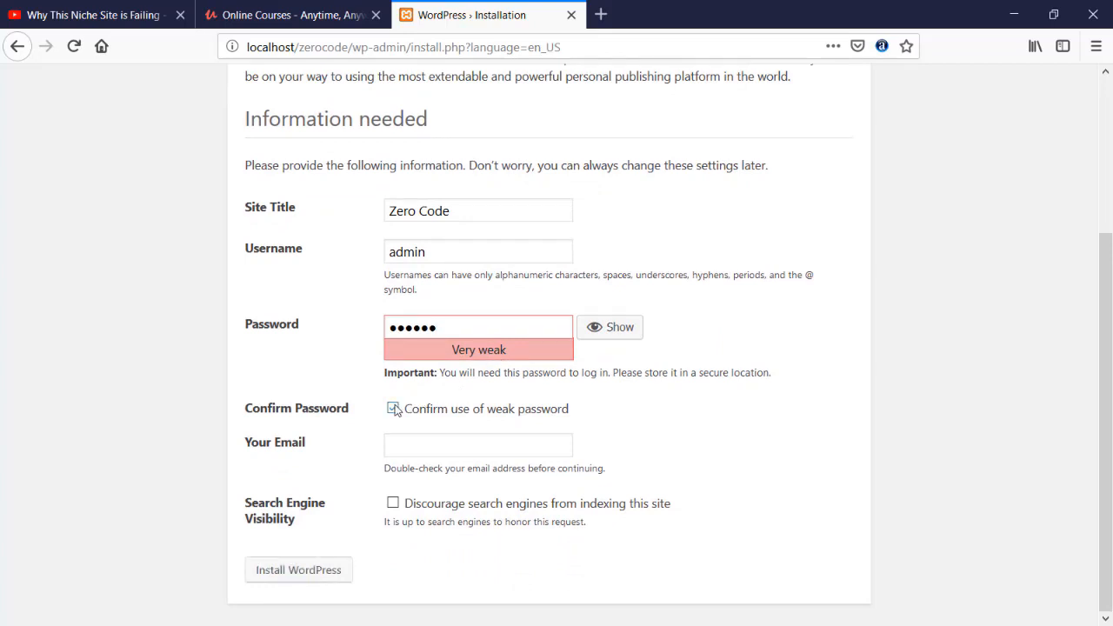
Fill in the administrator's e-mail and install WordPress, declining to update the browser's saved login.
left_click(396, 446)
type("jams")
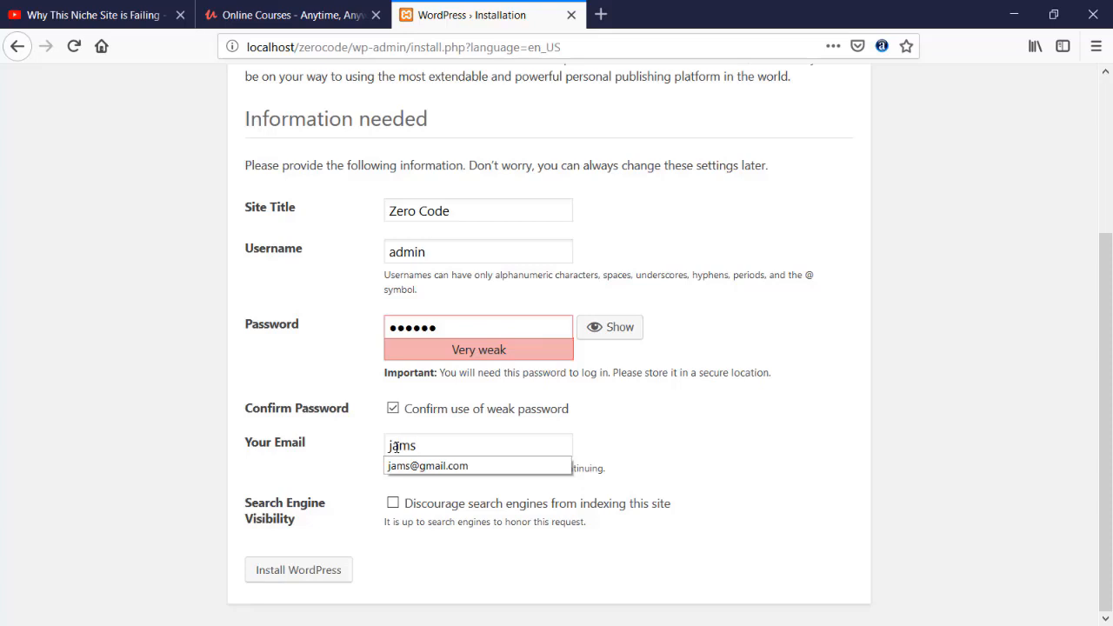
key("Down")
key("Return")
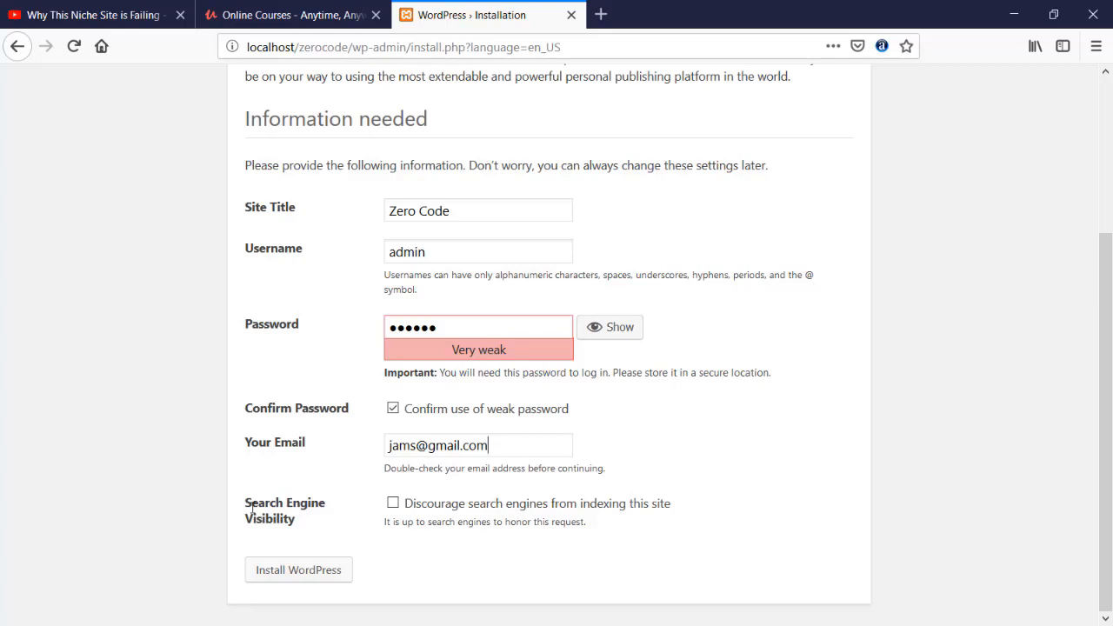
left_click(300, 571)
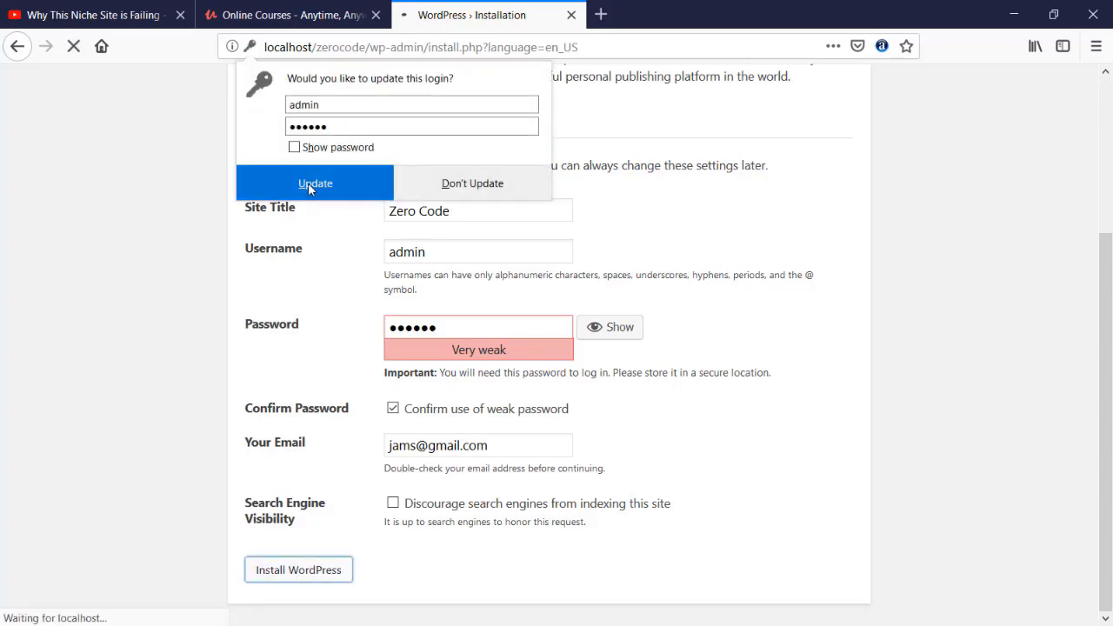
left_click(484, 197)
Log in to the new site as admin with the account password, without updating the browser's saved login.
left_click(282, 414)
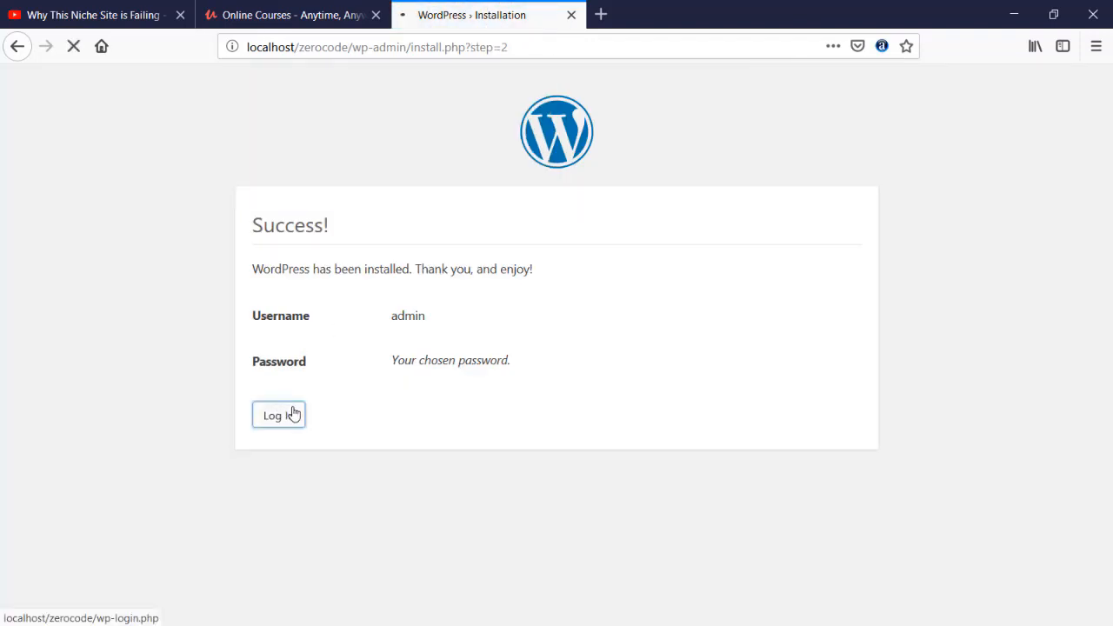
left_click(492, 339)
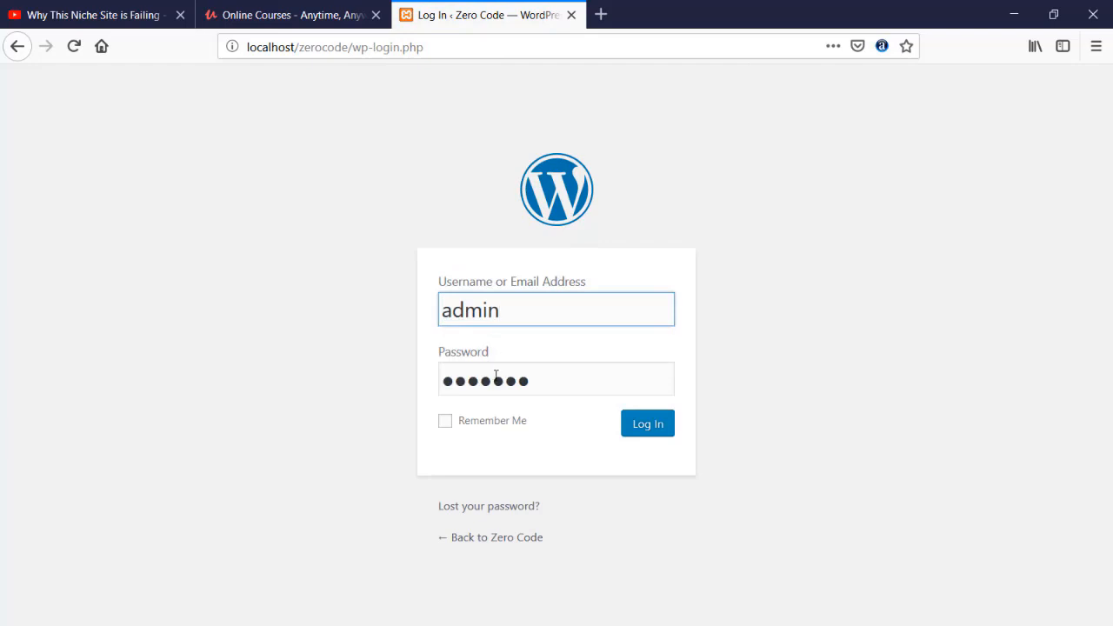
left_click_drag(577, 383, 311, 383)
type("••••••")
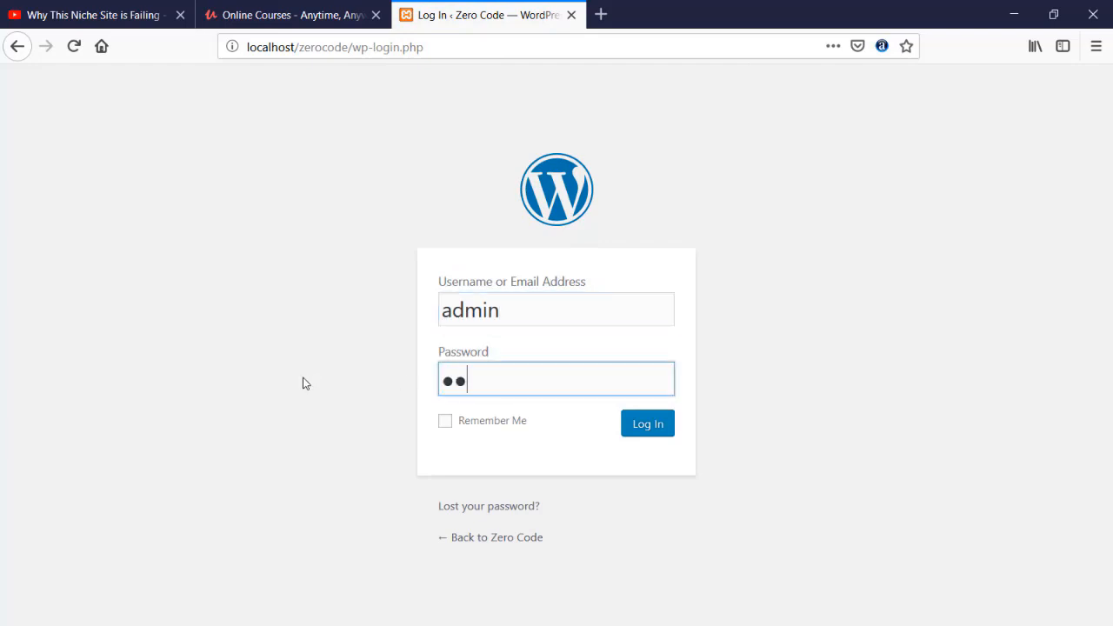
left_click(648, 425)
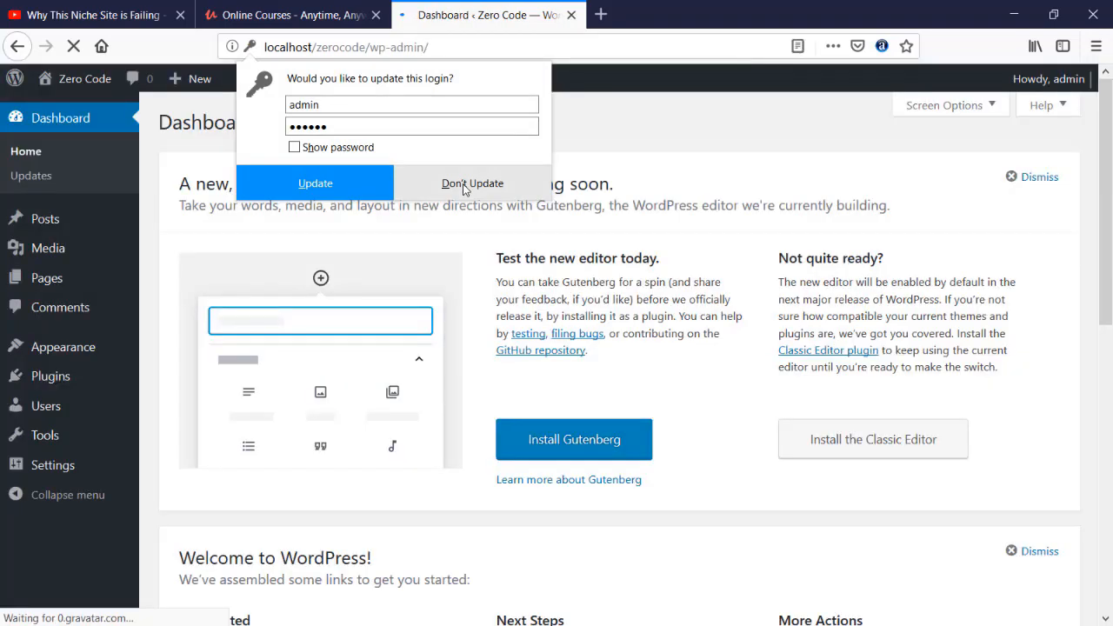
left_click(463, 183)
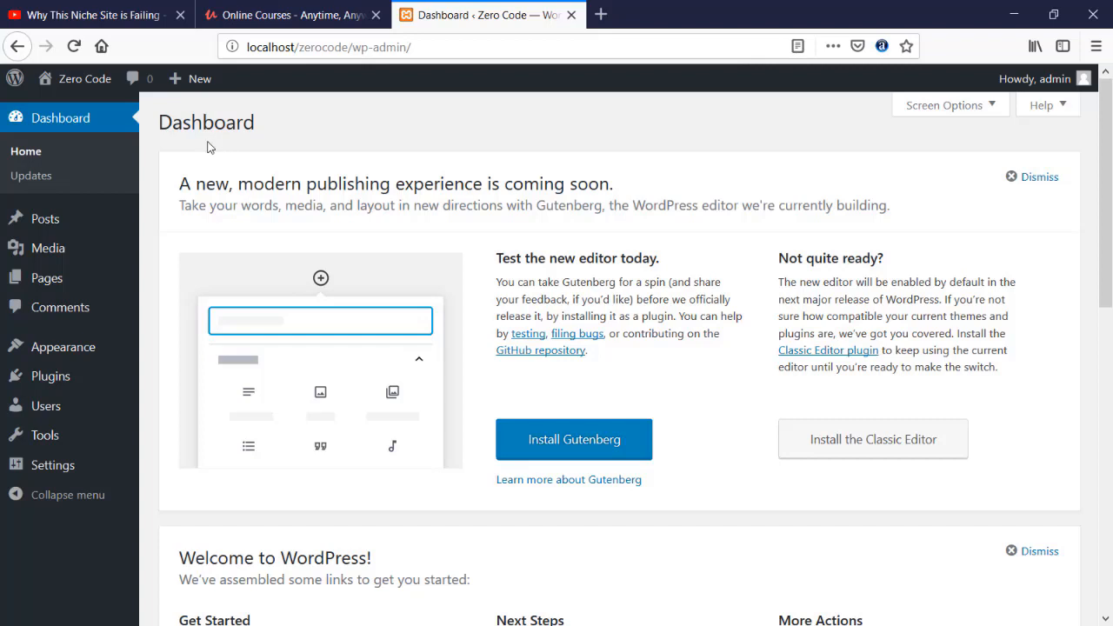
Open the Zero Code site in a new tab and look through its front page.
mouse_move(76, 88)
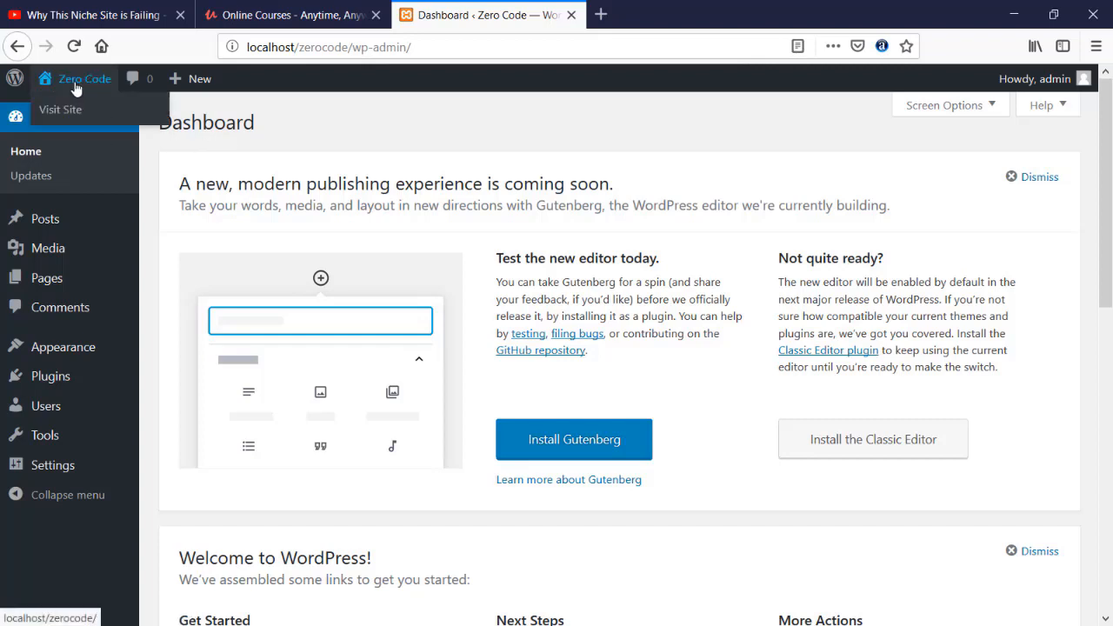
right_click(76, 88)
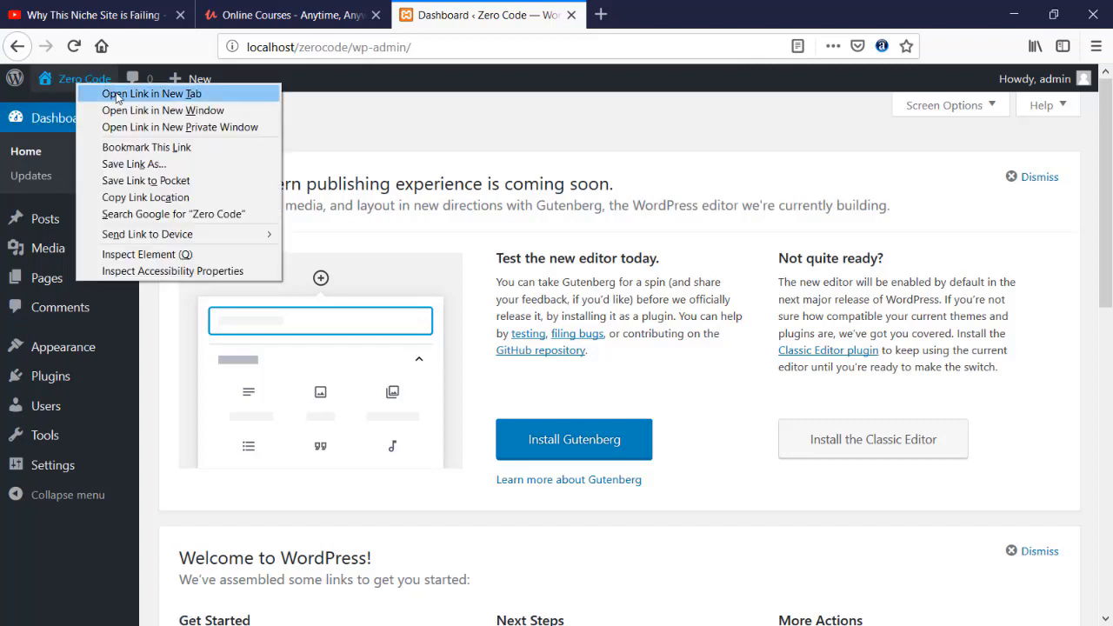
left_click(87, 92)
left_click(679, 13)
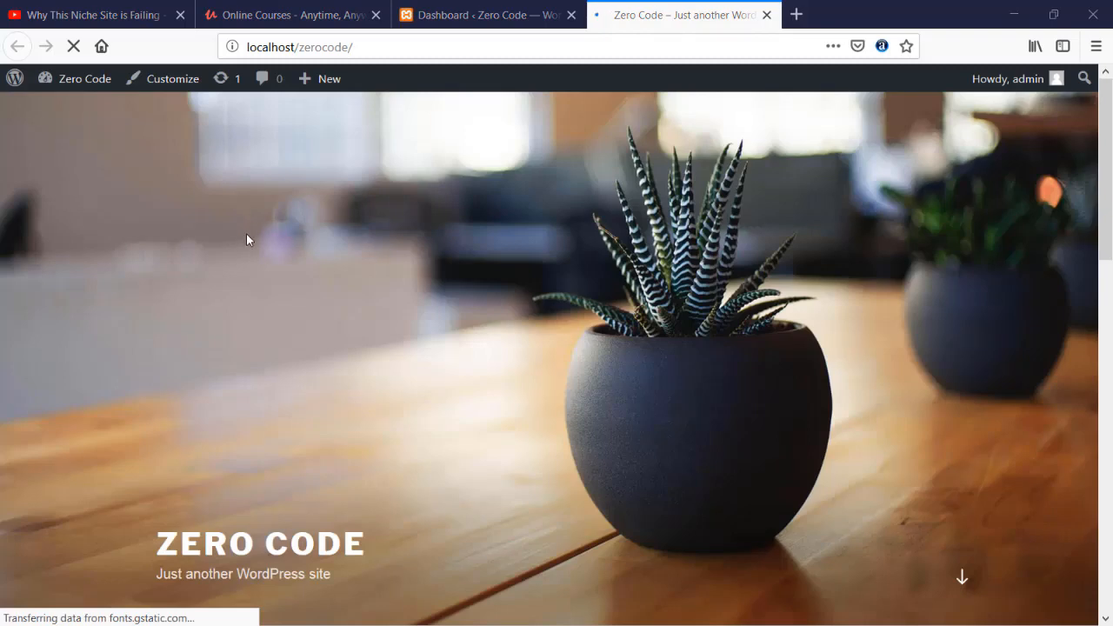
scroll(246, 240, "down", 5)
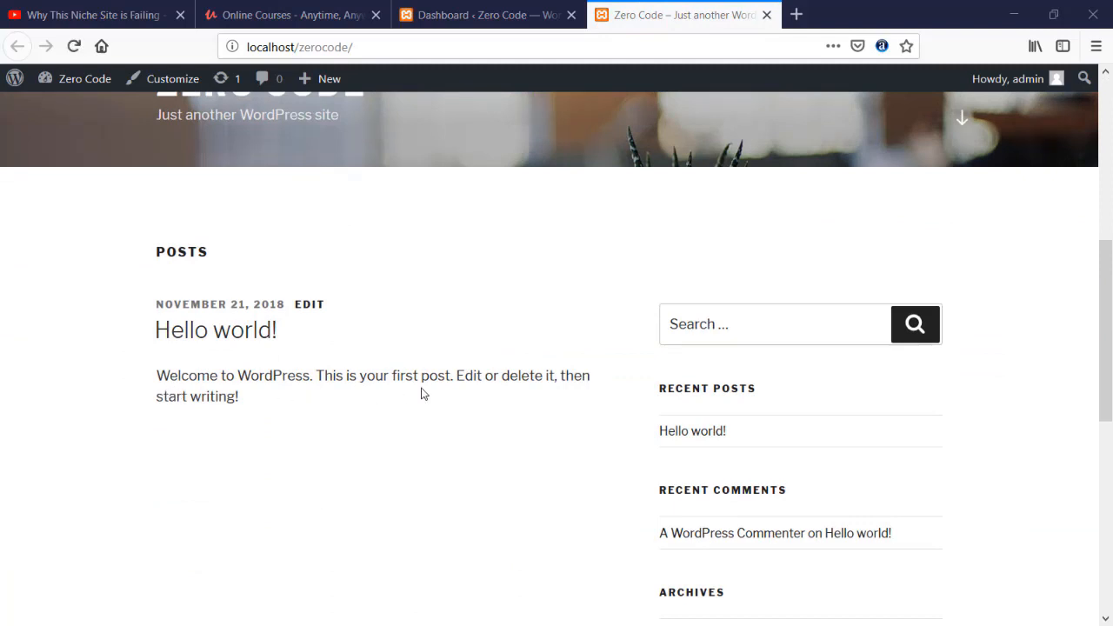
scroll(426, 264, "up", 4)
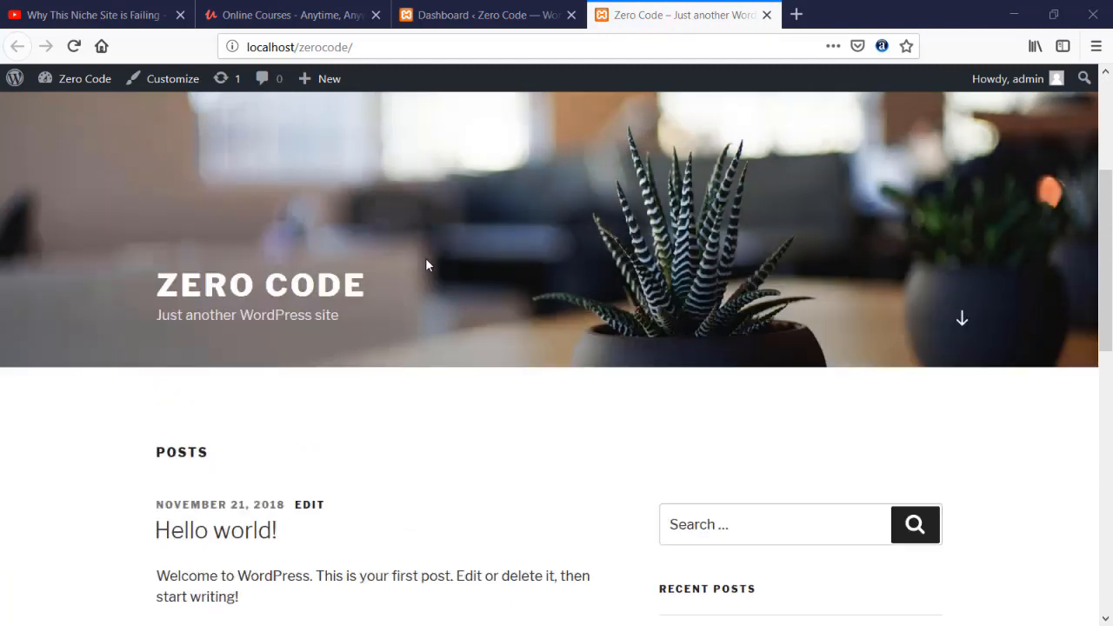
scroll(425, 263, "up", 2)
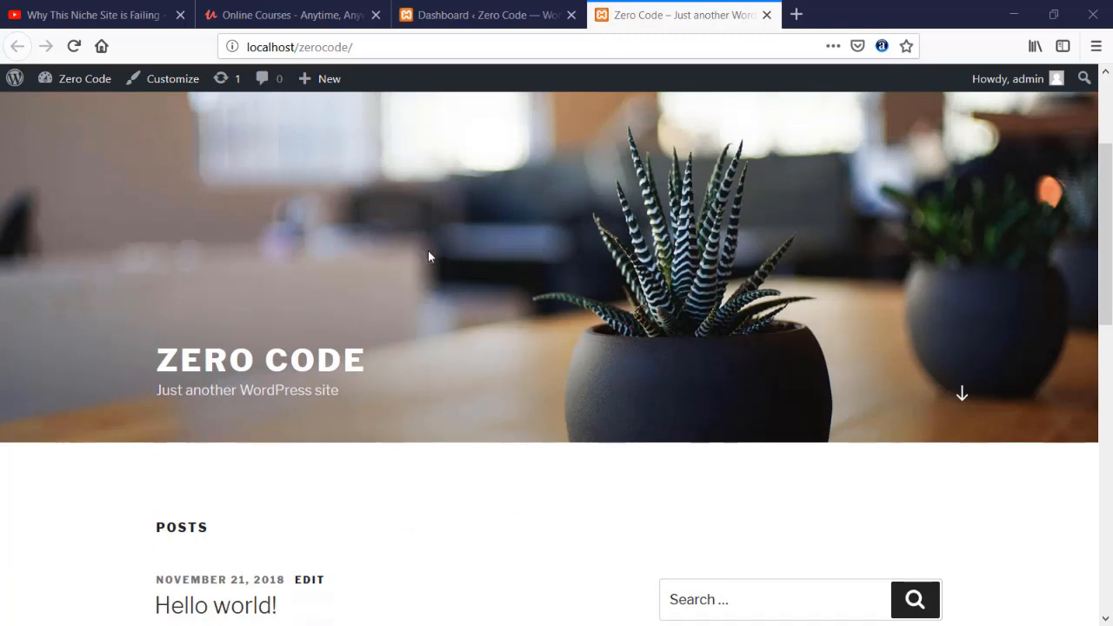
Review the admin dashboard alongside the site's front page posts, finishing on the dashboard.
left_click(487, 15)
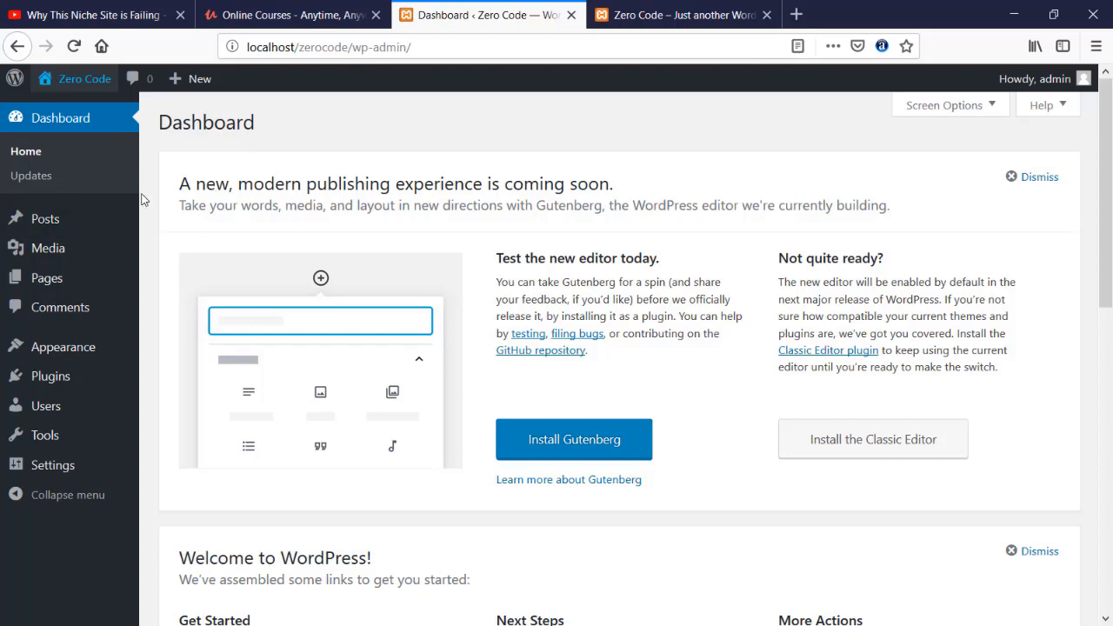
left_click(628, 15)
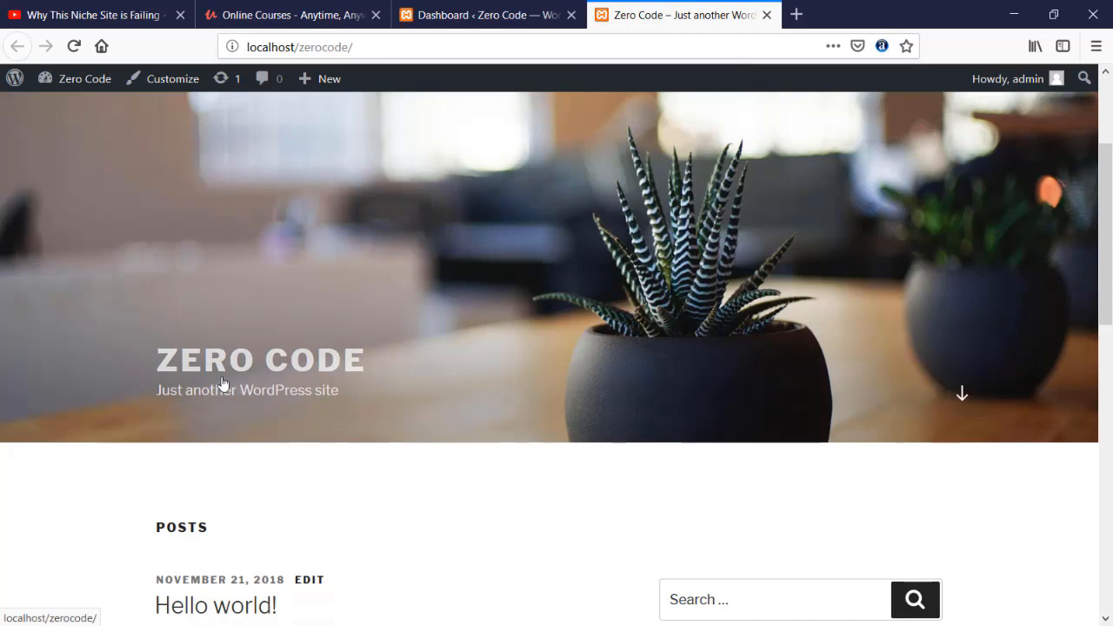
scroll(165, 328, "down", 2)
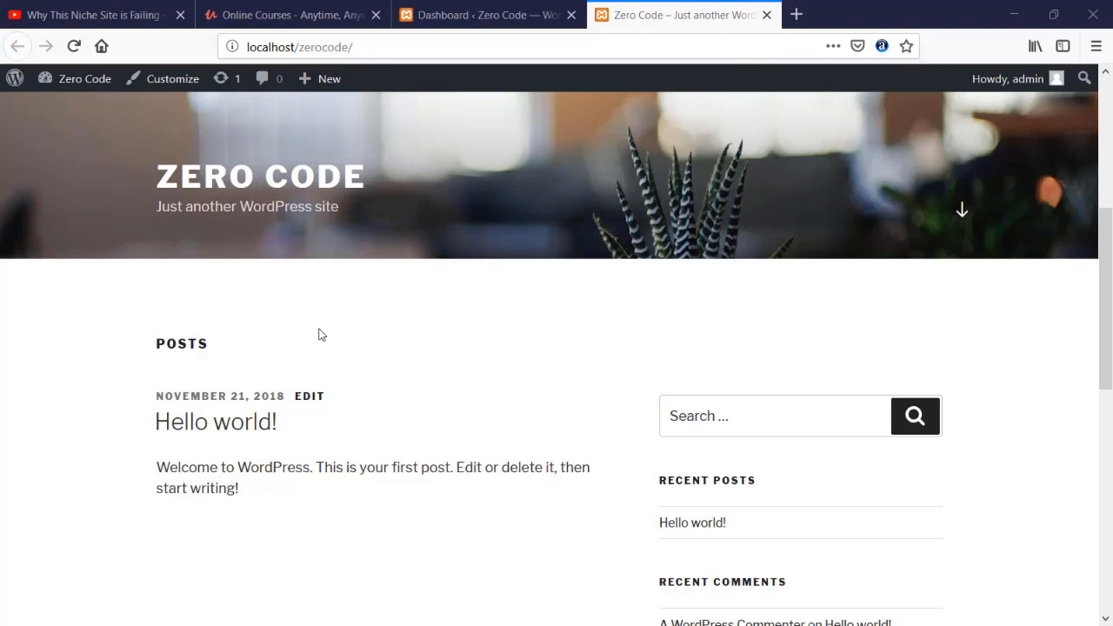
left_click(456, 22)
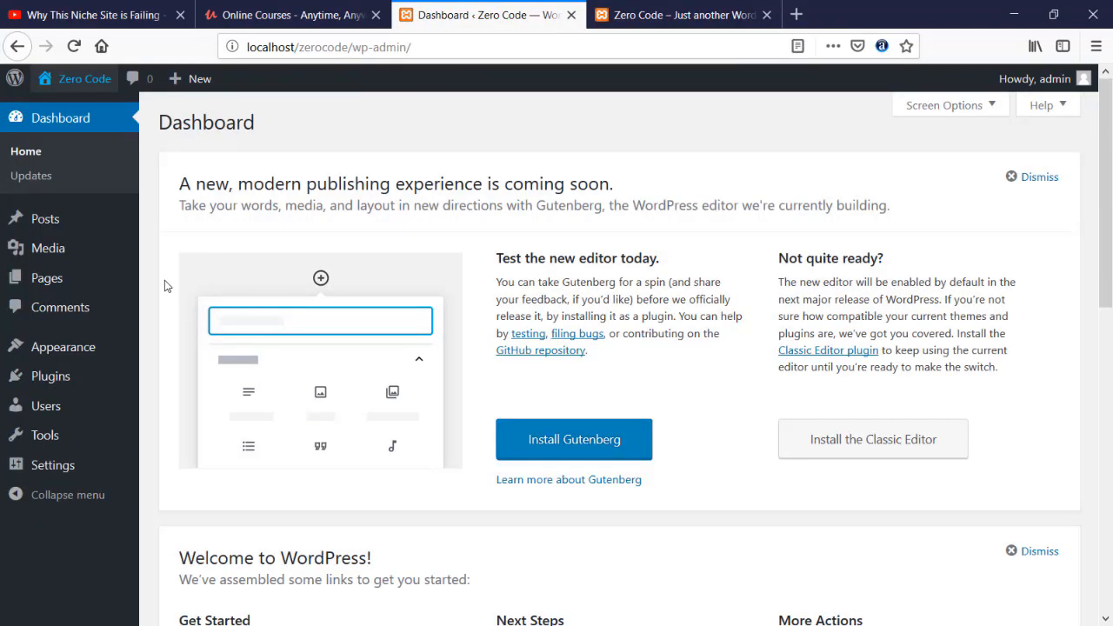